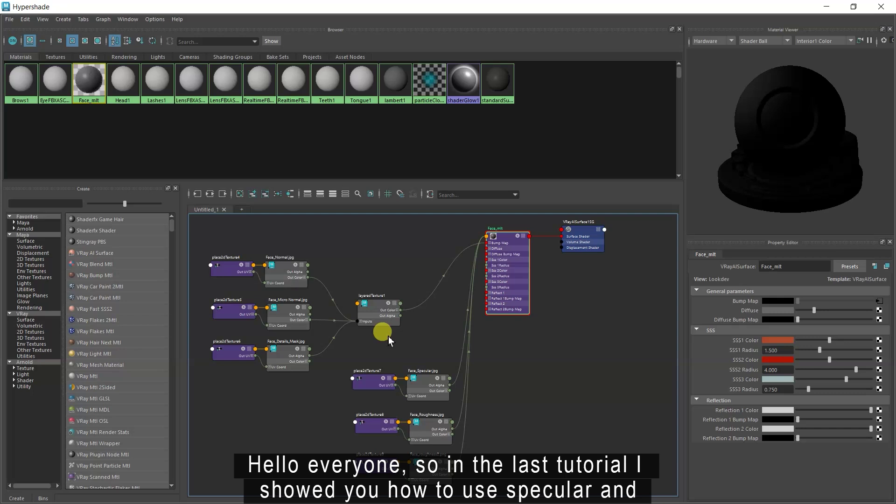
{"action": "scroll", "coordinate": [473, 396], "scroll_direction": "up", "scroll_amount": 3}
{"action": "middle_click_drag", "start_coordinate": [474, 396], "coordinate": [536, 286], "text": "alt"}
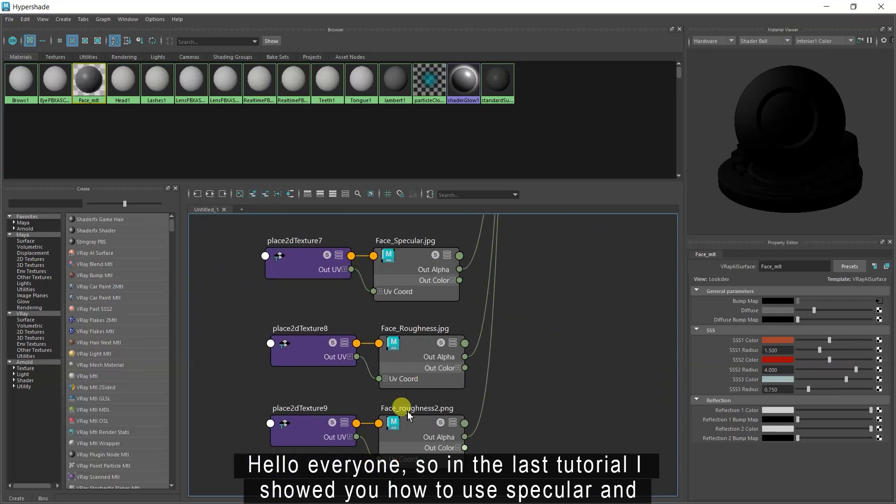
{"action": "left_click", "coordinate": [827, 8]}
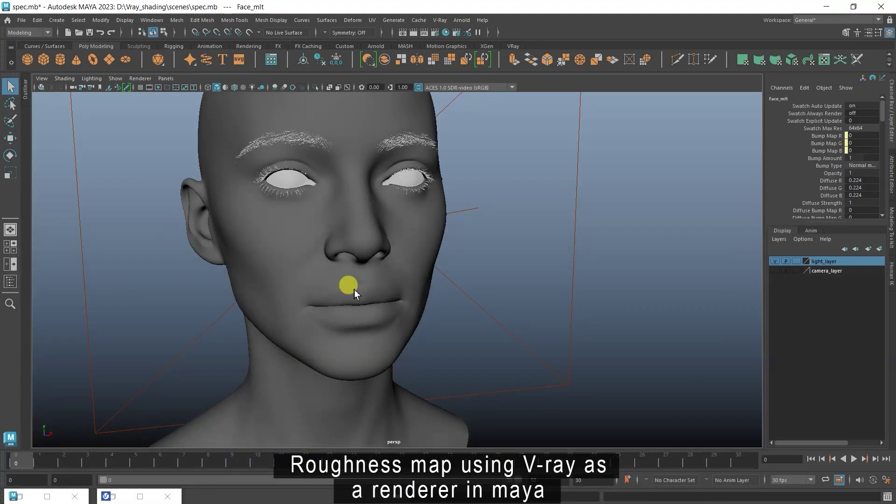
{"action": "left_click", "coordinate": [113, 492]}
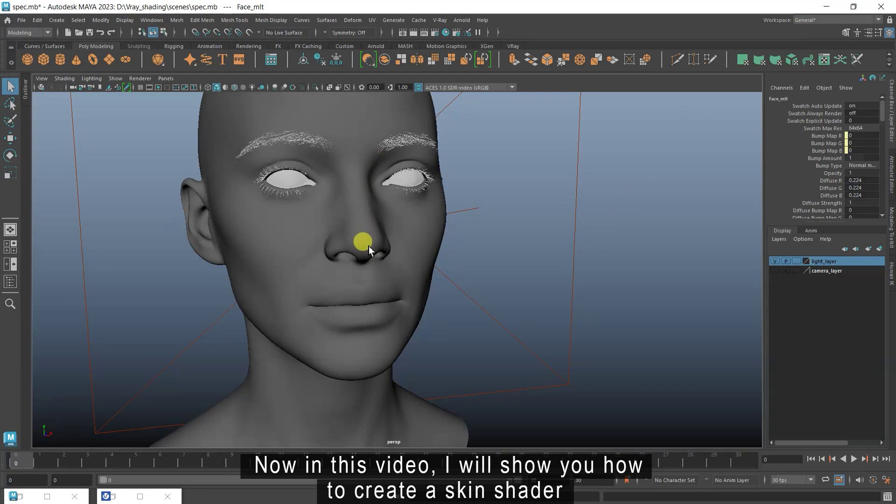
- Remove the vrayRE_Specular render element in the V-Ray render settings
{"action": "left_click", "coordinate": [424, 32]}
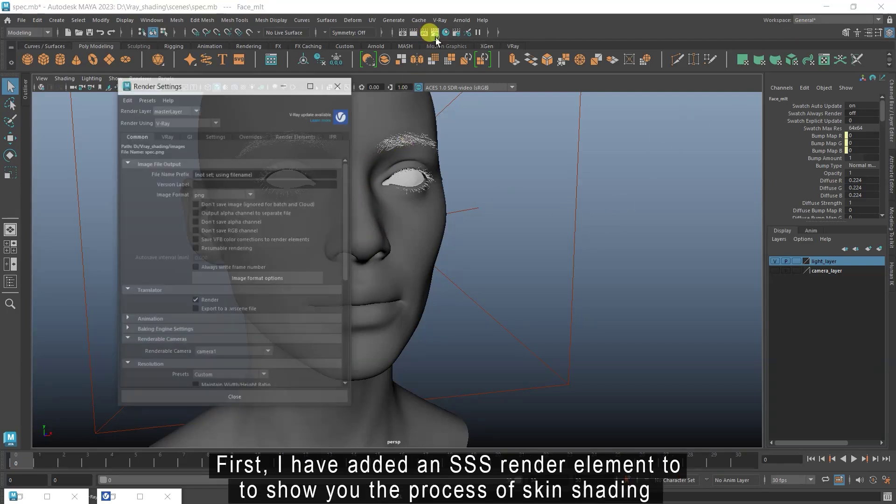
{"action": "left_click", "coordinate": [286, 136]}
{"action": "left_click", "coordinate": [275, 157]}
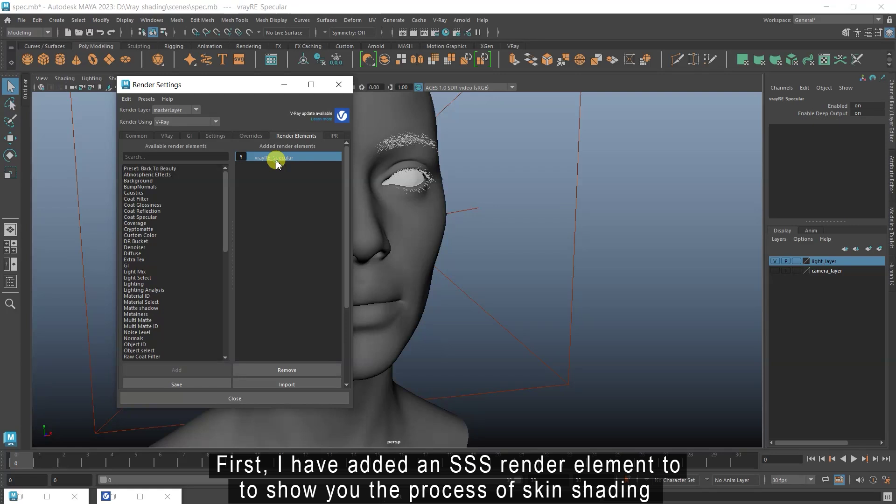
{"action": "left_click", "coordinate": [287, 370]}
- Add the SSS render element and close the render settings
{"action": "scroll", "coordinate": [144, 274], "scroll_direction": "down", "scroll_amount": 2}
{"action": "scroll", "coordinate": [143, 275], "scroll_direction": "down", "scroll_amount": 5}
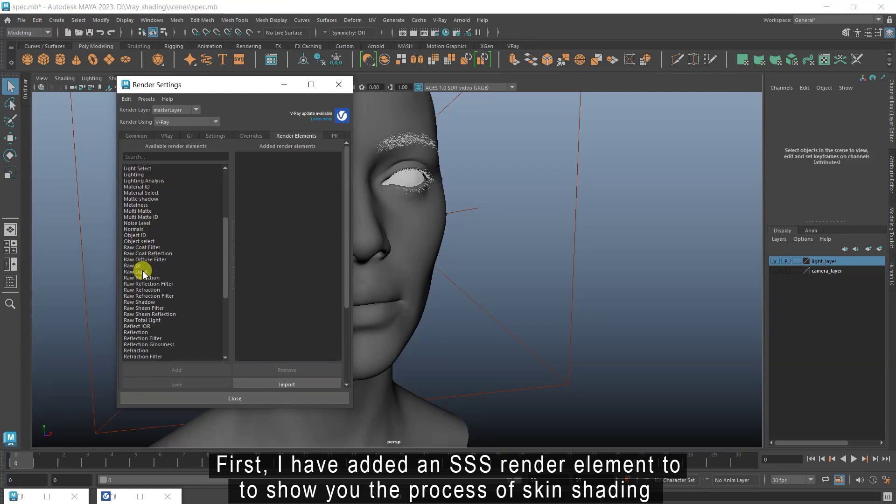
{"action": "left_click", "coordinate": [130, 344]}
{"action": "left_click", "coordinate": [176, 370]}
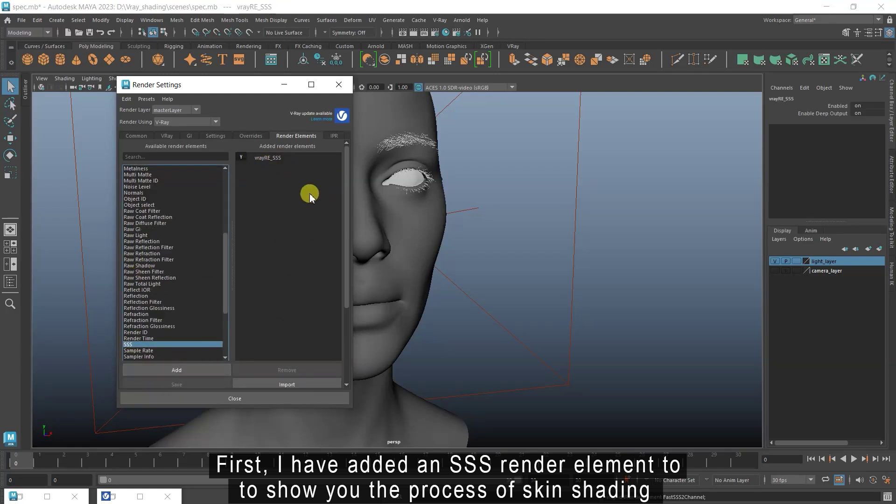
{"action": "left_click", "coordinate": [338, 85]}
- Render the head in the V-Ray Frame Buffer and save the result to the render history for comparison
{"action": "left_click", "coordinate": [111, 497]}
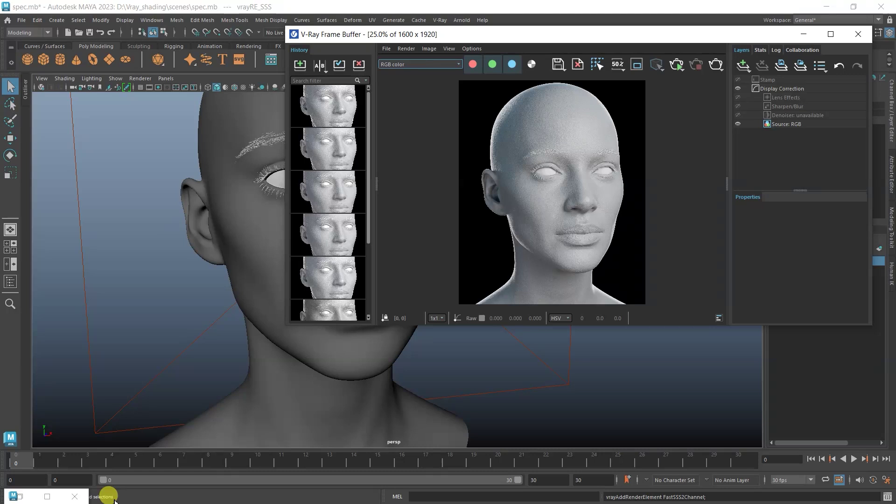
{"action": "left_click", "coordinate": [406, 49]}
{"action": "left_click", "coordinate": [526, 59]}
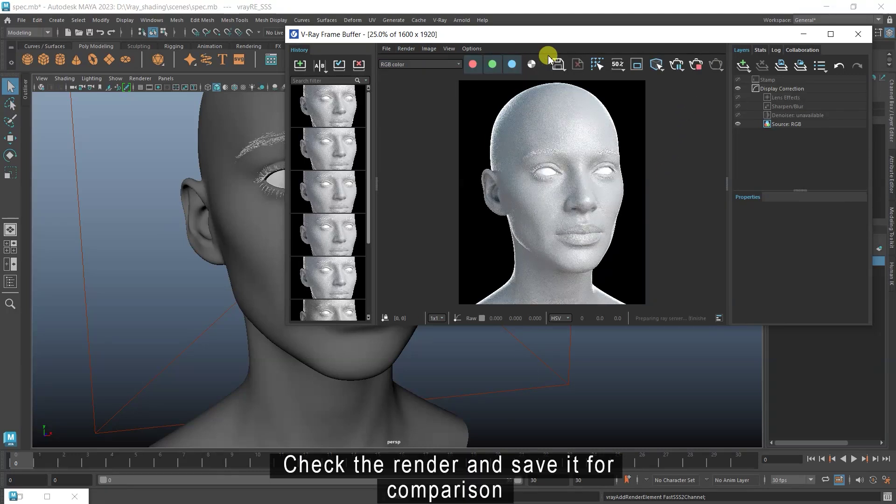
{"action": "left_click", "coordinate": [300, 65]}
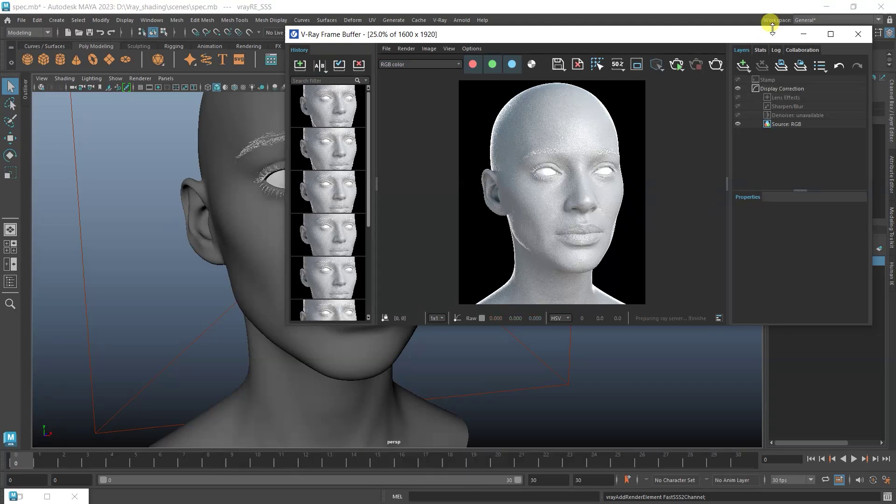
{"action": "left_click", "coordinate": [802, 33]}
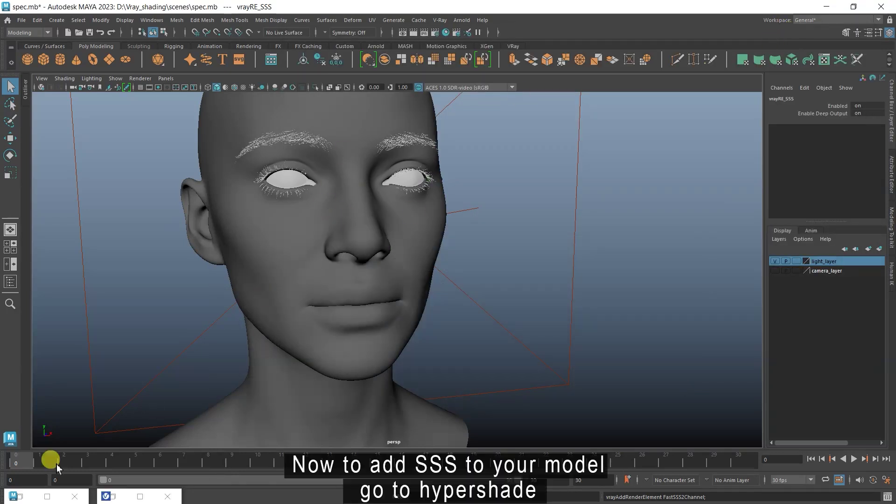
- Set the Sss Mix of the Face_mlt material to 1 in Hypershade
{"action": "left_click", "coordinate": [18, 496]}
{"action": "left_click", "coordinate": [487, 226]}
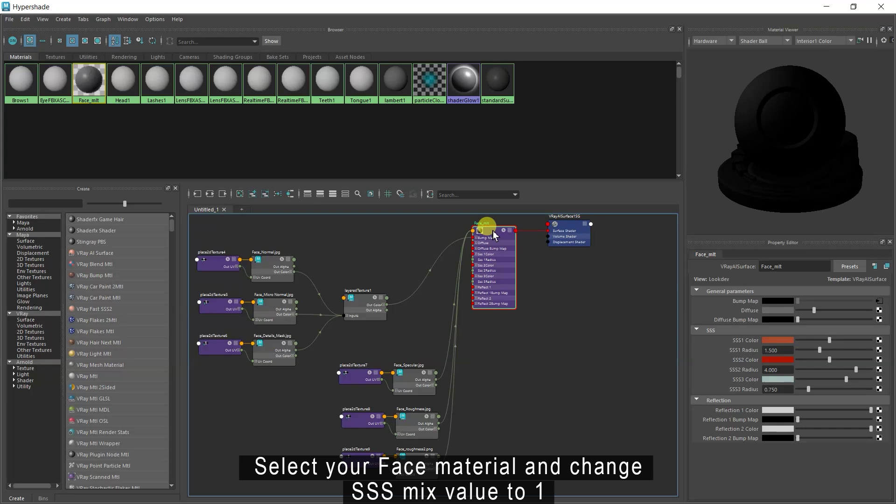
{"action": "left_click", "coordinate": [874, 266]}
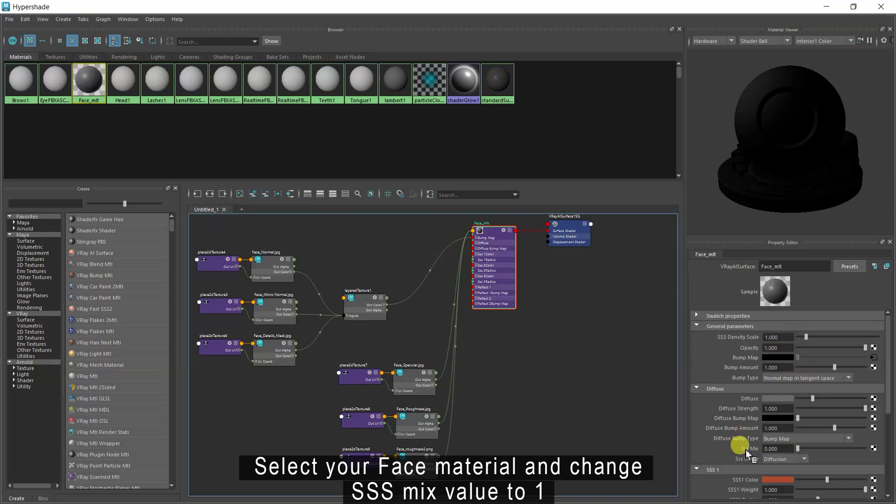
{"action": "left_click_drag", "start_coordinate": [797, 448], "coordinate": [865, 449]}
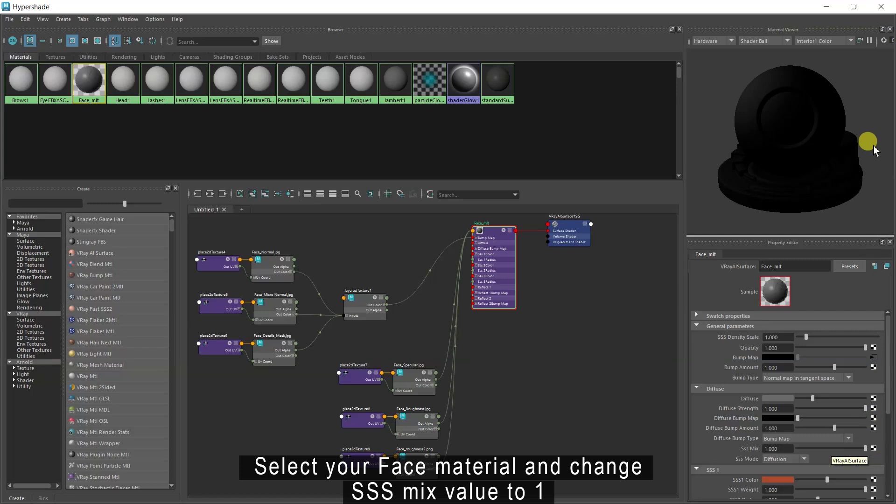
{"action": "left_click", "coordinate": [827, 6]}
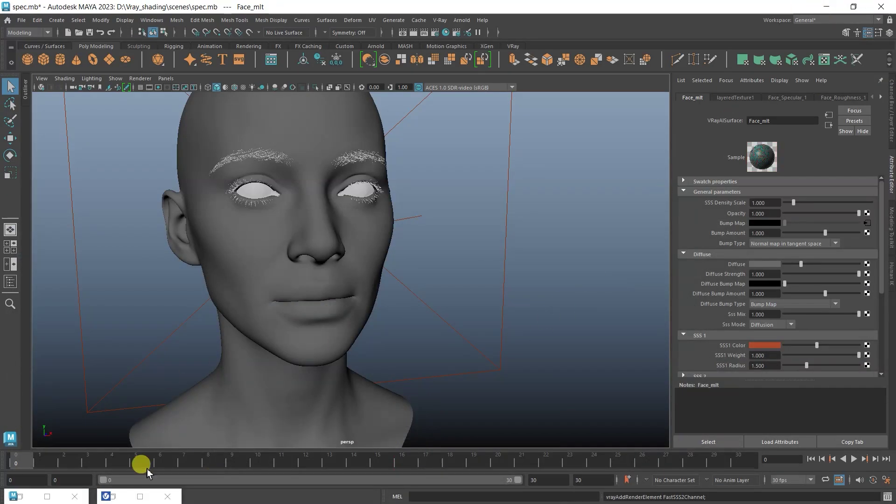
- Render the head again and inspect the ear in the SSS render element
{"action": "left_click", "coordinate": [112, 496]}
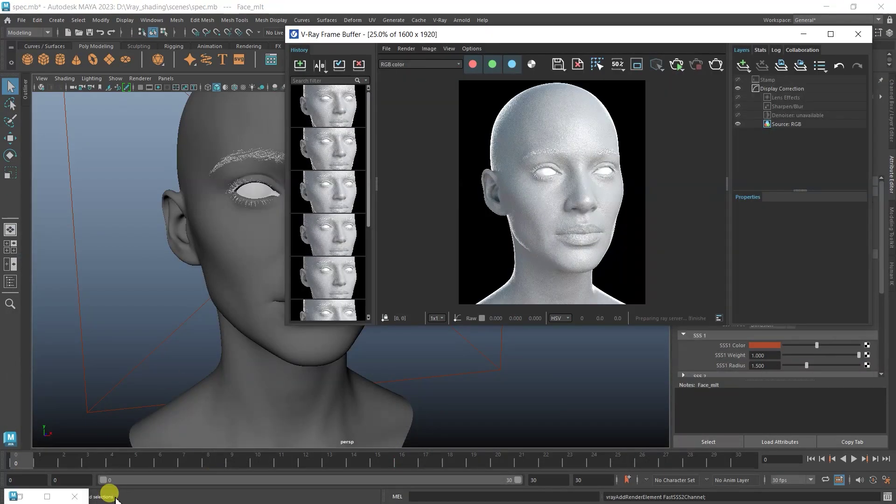
{"action": "left_click", "coordinate": [680, 66]}
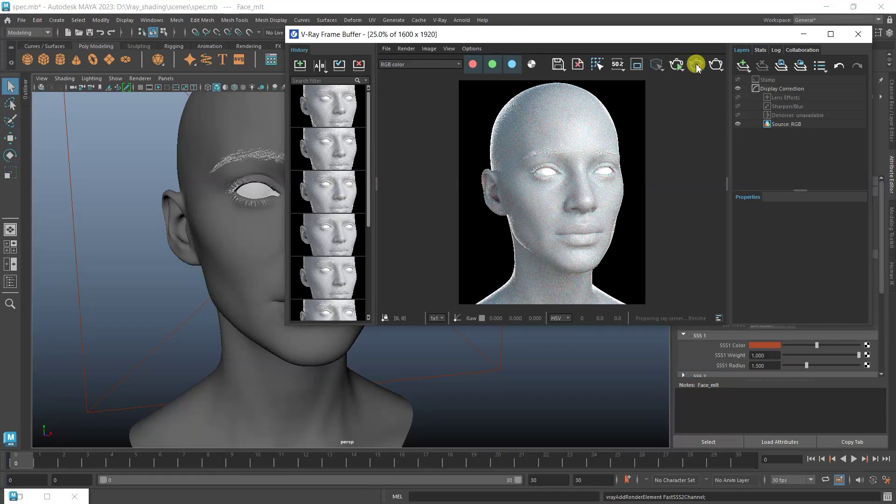
{"action": "left_click", "coordinate": [448, 65]}
{"action": "left_click", "coordinate": [410, 80]}
{"action": "scroll", "coordinate": [468, 206], "scroll_direction": "up", "scroll_amount": 2}
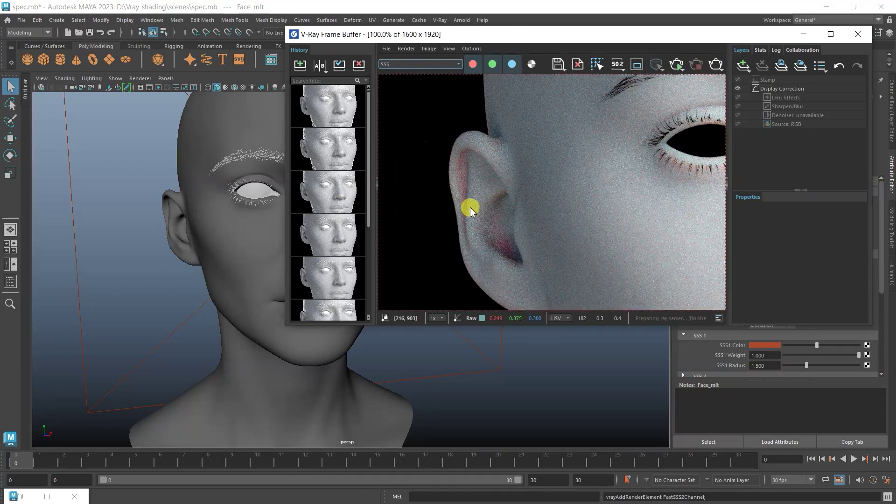
{"action": "scroll", "coordinate": [467, 194], "scroll_direction": "down", "scroll_amount": 2}
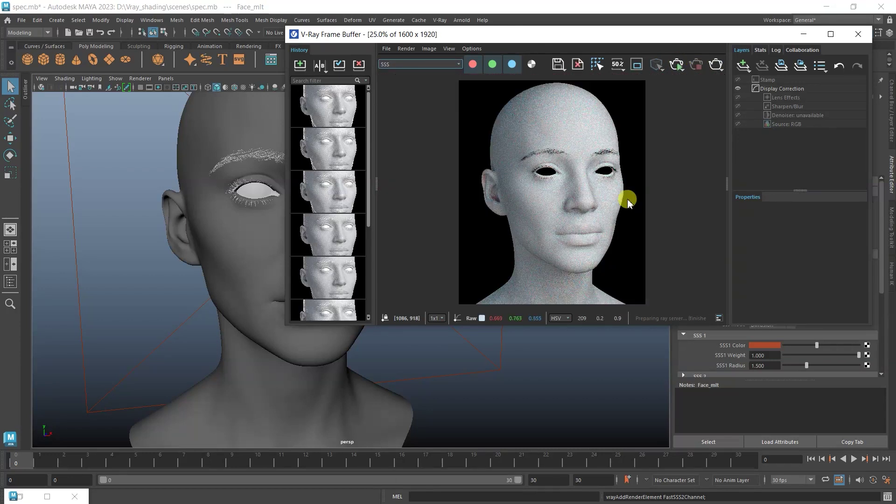
- Display the RGB color channel again and save this render to the history
{"action": "left_click", "coordinate": [396, 64]}
{"action": "left_click", "coordinate": [396, 73]}
{"action": "left_click", "coordinate": [300, 65]}
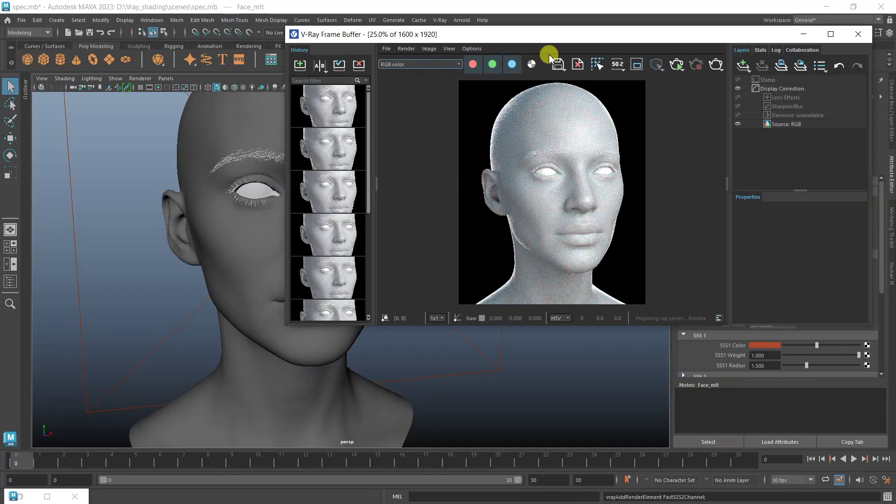
{"action": "left_click", "coordinate": [803, 34]}
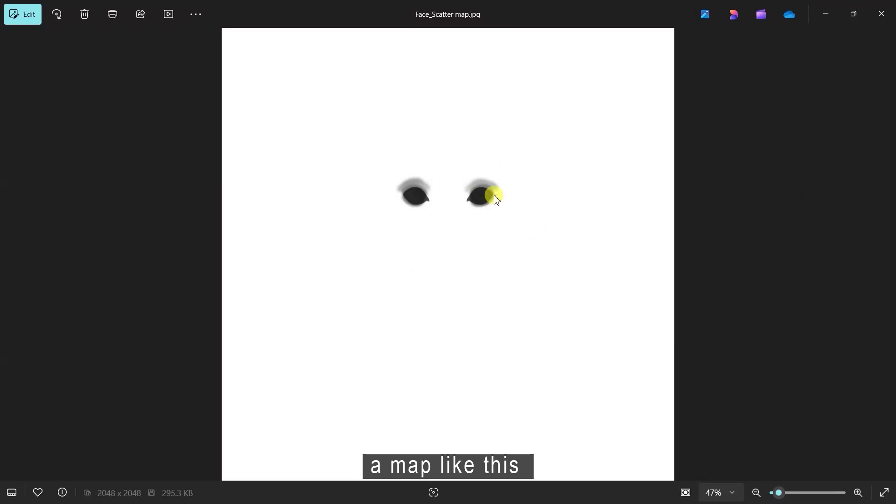
- In Photoshop, add a white-filled layer above the face albedo texture, add an empty layer over it and hide the white one
{"action": "scroll", "coordinate": [470, 174], "scroll_direction": "up", "scroll_amount": 5}
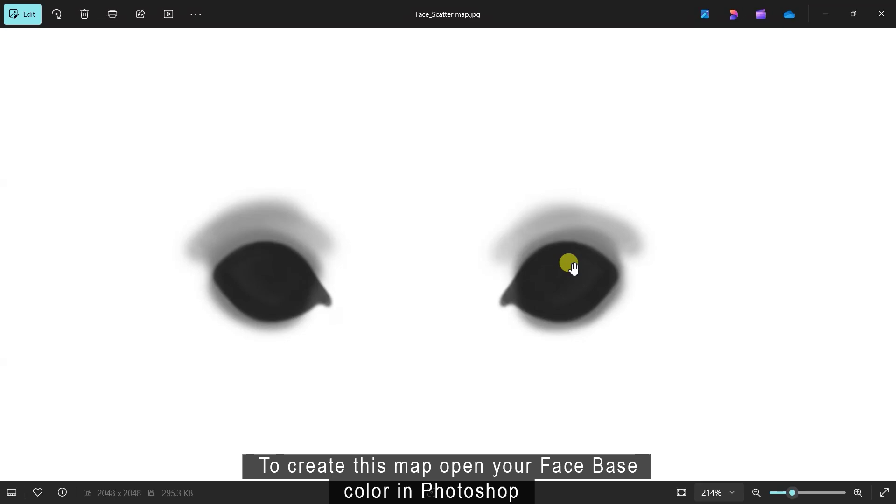
{"action": "scroll", "coordinate": [568, 261], "scroll_direction": "down", "scroll_amount": 5}
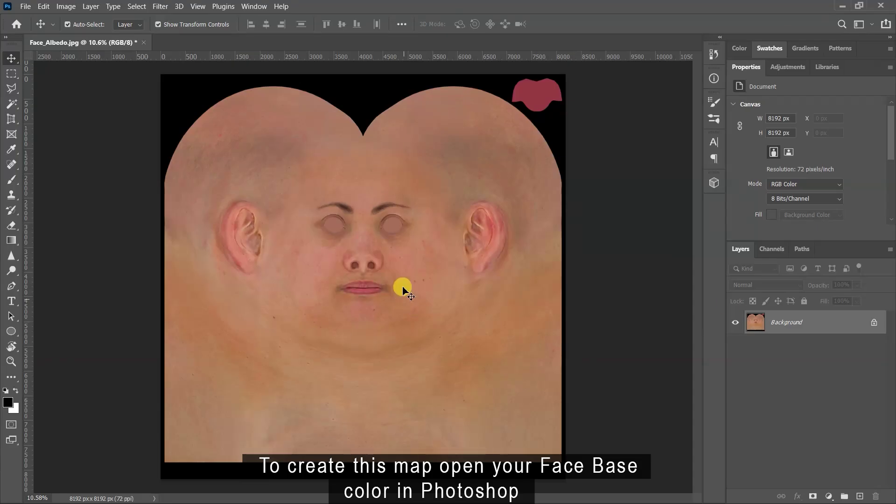
{"action": "left_click", "coordinate": [859, 496]}
{"action": "key", "text": "ctrl+BackSpace"}
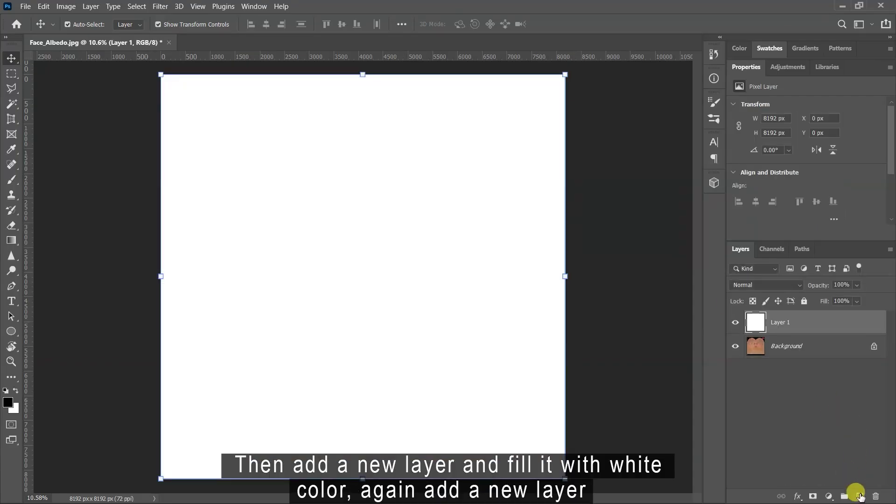
{"action": "left_click", "coordinate": [860, 497]}
{"action": "left_click", "coordinate": [735, 347]}
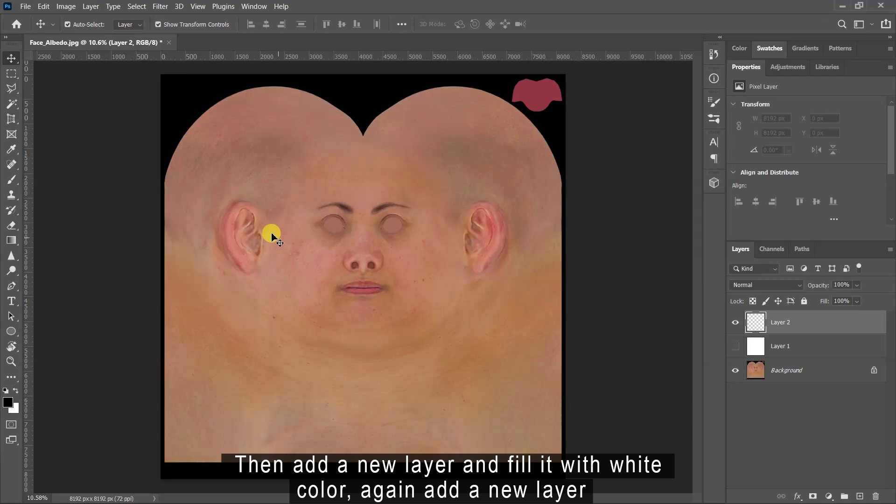
- Choose the Brush tool and turn on vertical paint symmetry along the centre of the face texture
{"action": "left_click", "coordinate": [12, 183]}
{"action": "left_click", "coordinate": [524, 24]}
{"action": "left_click", "coordinate": [550, 65]}
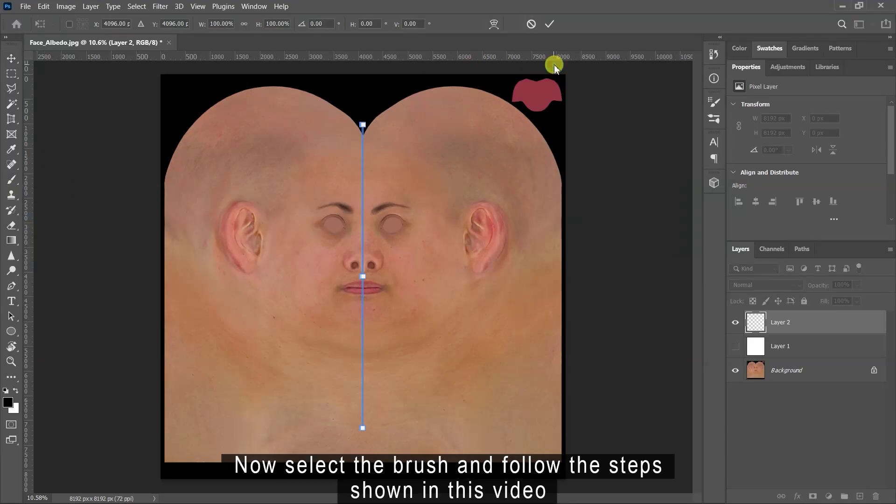
- Paint a soft arc in colour #b7b7b7 between the eyebrow and the upper eyelid crease
{"action": "left_click", "coordinate": [8, 401]}
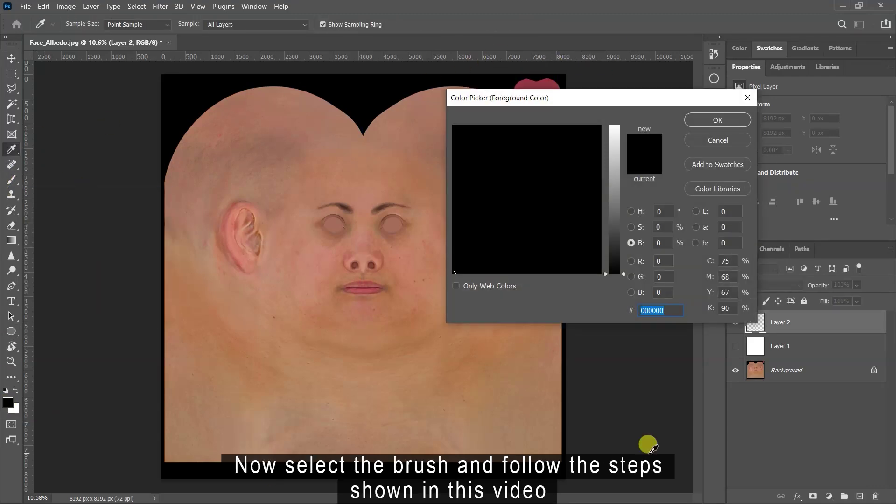
{"action": "left_click", "coordinate": [667, 310]}
{"action": "type", "text": "b7b7b7"}
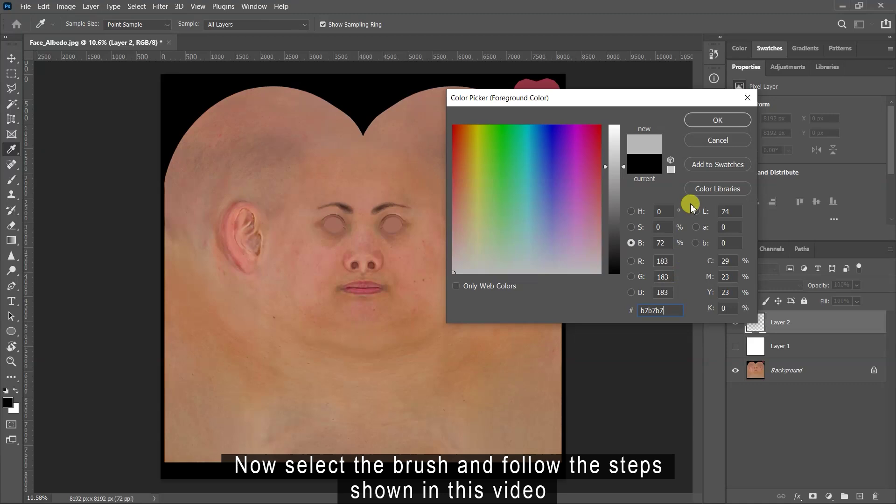
{"action": "left_click", "coordinate": [713, 116]}
{"action": "scroll", "coordinate": [346, 194], "scroll_direction": "up", "scroll_amount": 6, "text": "alt"}
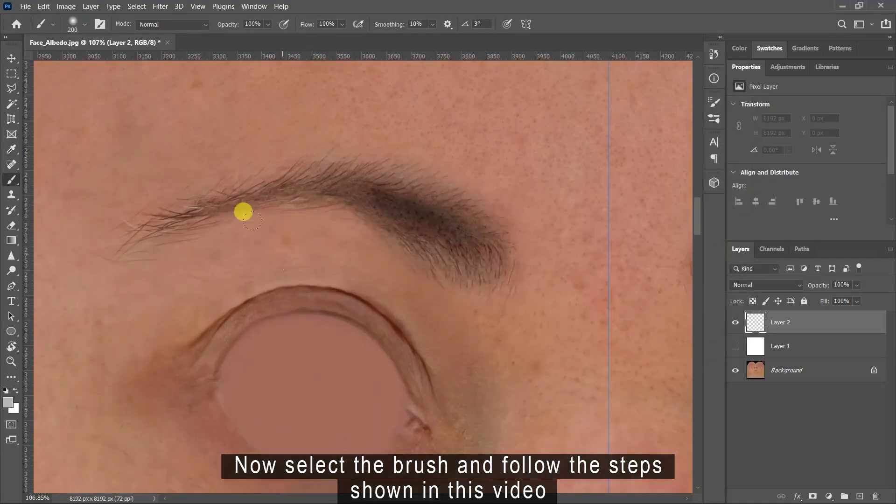
{"action": "mouse_move", "coordinate": [135, 257]}
{"action": "left_mouse_down"}
{"action": "mouse_move", "coordinate": [272, 217]}
{"action": "mouse_move", "coordinate": [418, 279]}
{"action": "left_mouse_up"}
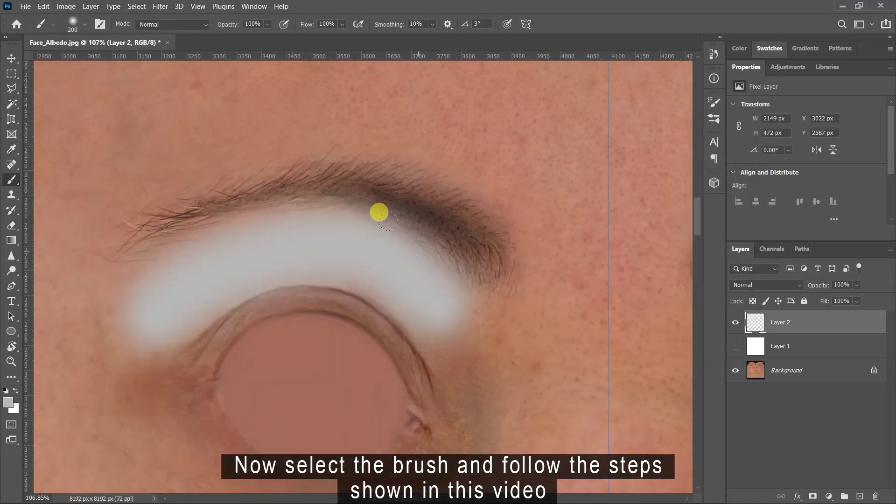
- Paint along the upper and lower eyelids in colour #818181 with a smaller brush of size 125
{"action": "scroll", "coordinate": [379, 212], "scroll_direction": "down", "scroll_amount": 1}
{"action": "left_click", "coordinate": [8, 402]}
{"action": "type", "text": "818181"}
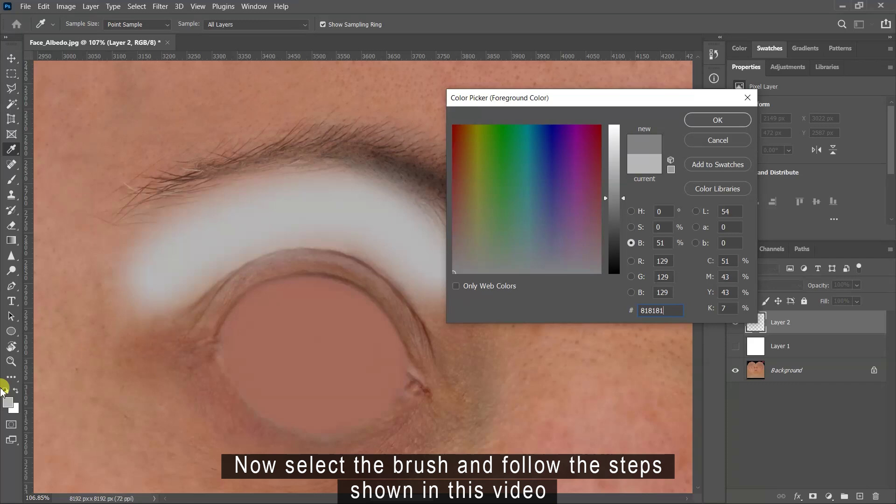
{"action": "left_click", "coordinate": [718, 120]}
{"action": "key", "text": "b"}
{"action": "key", "text": "bracketleft"}
{"action": "key", "text": "bracketleft"}
{"action": "mouse_move", "coordinate": [194, 322]}
{"action": "left_mouse_down"}
{"action": "mouse_move", "coordinate": [260, 244]}
{"action": "mouse_move", "coordinate": [383, 294]}
{"action": "mouse_move", "coordinate": [411, 322]}
{"action": "left_mouse_up"}
{"action": "mouse_move", "coordinate": [202, 351]}
{"action": "left_mouse_down"}
{"action": "mouse_move", "coordinate": [228, 387]}
{"action": "mouse_move", "coordinate": [310, 433]}
{"action": "mouse_move", "coordinate": [363, 386]}
{"action": "left_mouse_up"}
- Paint over the inner corner of the eye in colour #474747
{"action": "key", "text": "i"}
{"action": "left_click", "coordinate": [7, 400]}
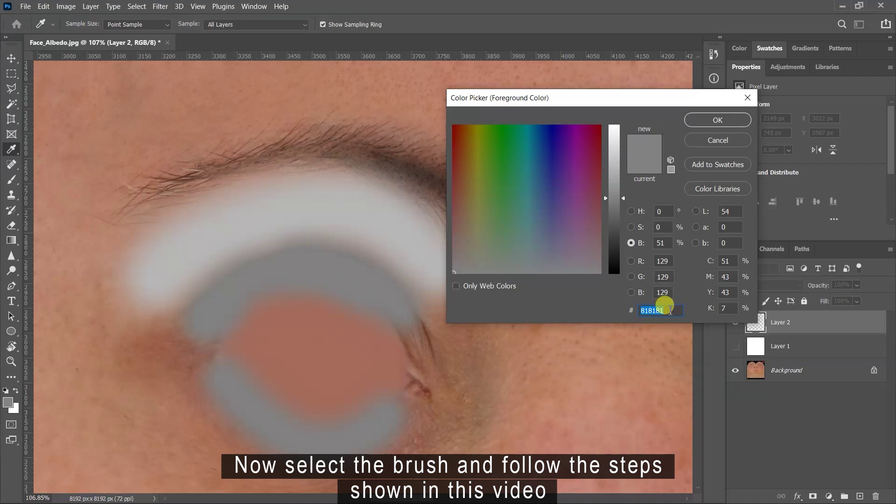
{"action": "type", "text": "818181"}
{"action": "left_click", "coordinate": [728, 123]}
{"action": "key", "text": "b"}
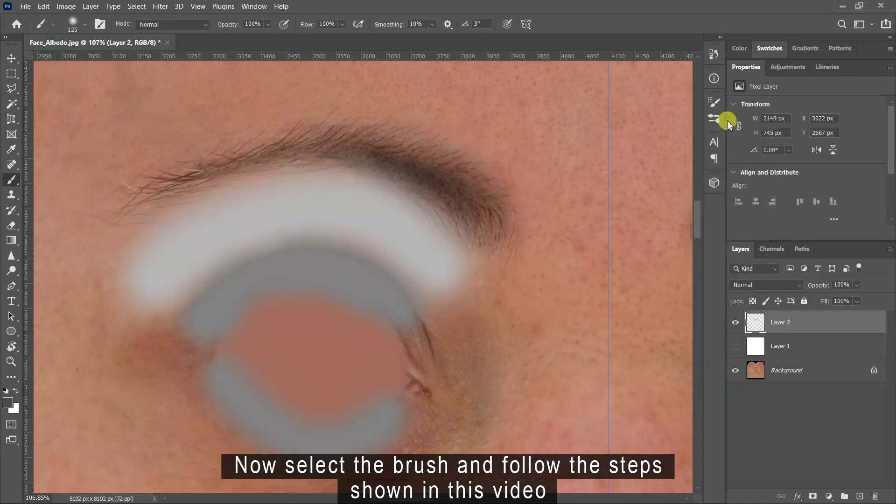
{"action": "mouse_move", "coordinate": [401, 374]}
{"action": "left_mouse_down"}
{"action": "mouse_move", "coordinate": [380, 385]}
{"action": "mouse_move", "coordinate": [391, 337]}
{"action": "mouse_move", "coordinate": [380, 384]}
{"action": "mouse_move", "coordinate": [402, 363]}
{"action": "left_mouse_up"}
- Paint over the eye opening between the lids with the brush in colour #333333
{"action": "left_click", "coordinate": [8, 402]}
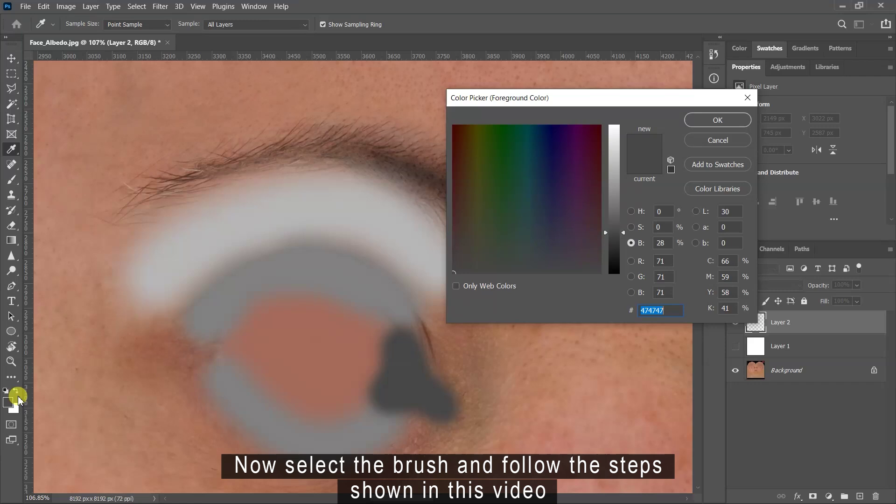
{"action": "type", "text": "333333"}
{"action": "left_click", "coordinate": [689, 123]}
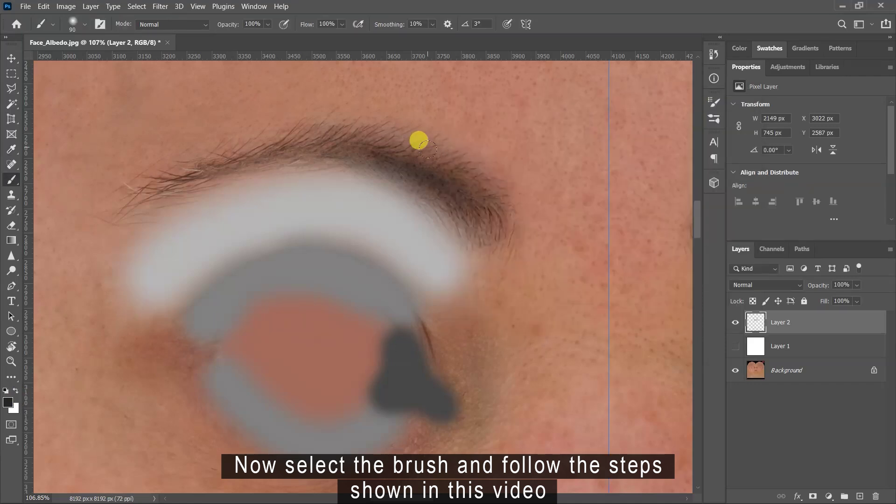
{"action": "mouse_move", "coordinate": [213, 330]}
{"action": "left_mouse_down"}
{"action": "mouse_move", "coordinate": [259, 310]}
{"action": "mouse_move", "coordinate": [258, 298]}
{"action": "mouse_move", "coordinate": [360, 314]}
{"action": "mouse_move", "coordinate": [343, 398]}
{"action": "mouse_move", "coordinate": [242, 365]}
{"action": "mouse_move", "coordinate": [319, 359]}
{"action": "mouse_move", "coordinate": [231, 348]}
{"action": "mouse_move", "coordinate": [364, 320]}
{"action": "mouse_move", "coordinate": [351, 365]}
{"action": "mouse_move", "coordinate": [316, 330]}
{"action": "left_mouse_up"}
- Show the white Layer 1 behind the painted eyes and export the face scatter map
{"action": "left_click", "coordinate": [735, 346]}
{"action": "key", "text": "ctrl+0"}
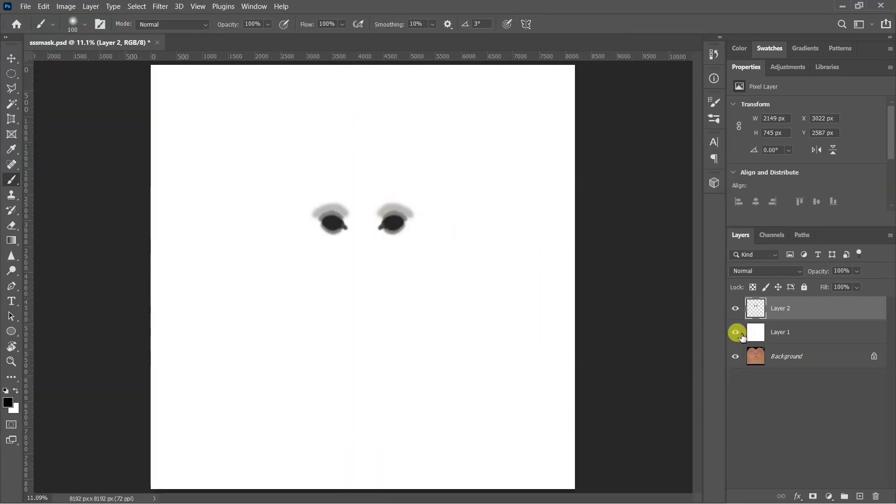
{"action": "left_click", "coordinate": [735, 332]}
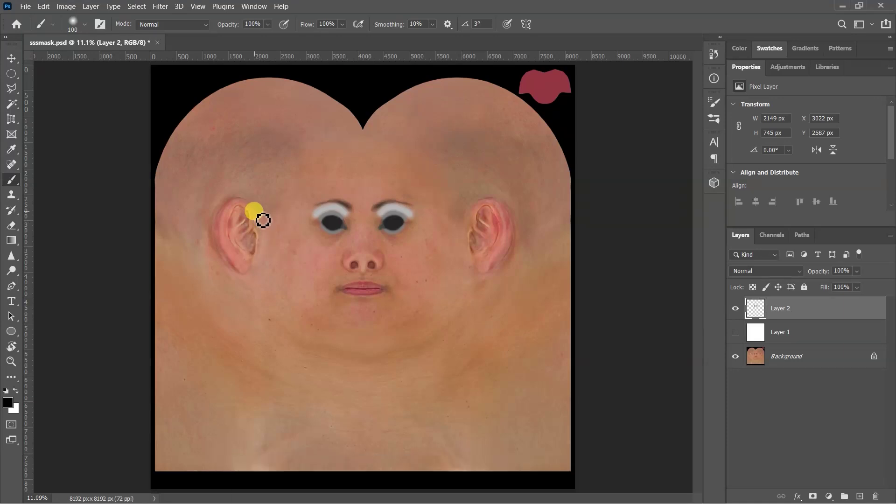
{"action": "left_click", "coordinate": [736, 332]}
{"action": "left_click", "coordinate": [25, 7]}
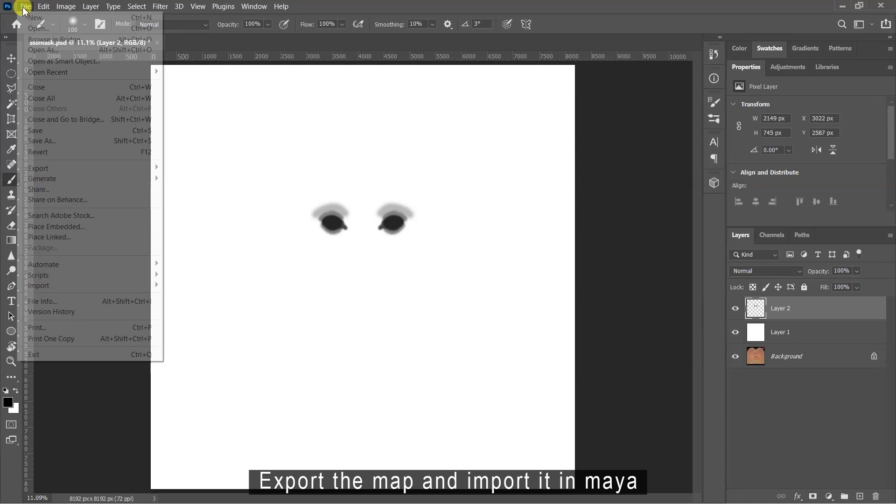
{"action": "mouse_move", "coordinate": [35, 168]}
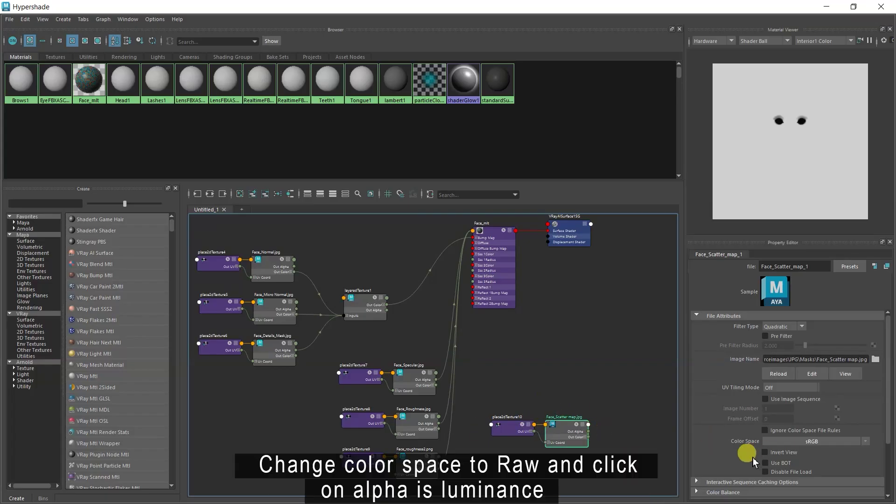
- In Maya's Hypershade, set the Face_Scatter map texture's colour space to Raw and enable Alpha is Luminance
{"action": "left_click", "coordinate": [864, 441]}
{"action": "mouse_move", "coordinate": [824, 468]}
{"action": "left_click", "coordinate": [784, 467]}
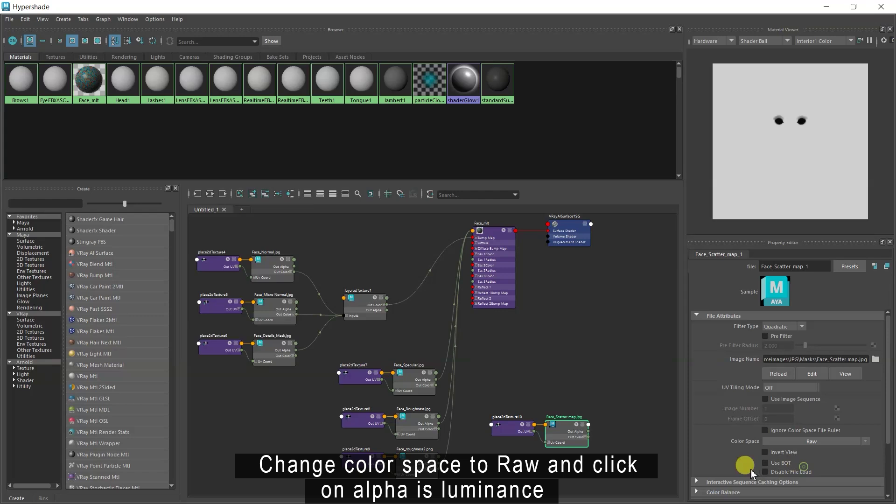
{"action": "left_click", "coordinate": [700, 492]}
{"action": "scroll", "coordinate": [702, 436], "scroll_direction": "down", "scroll_amount": 2}
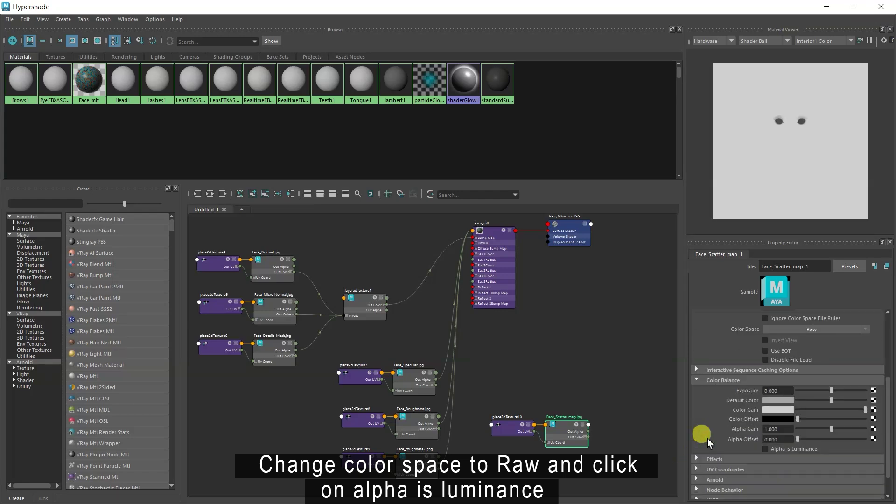
{"action": "left_click", "coordinate": [765, 448]}
- Move the Face_Scatter map texture and its place2dTexture node beside the Face_mlt material in the node graph
{"action": "scroll", "coordinate": [539, 317], "scroll_direction": "down", "scroll_amount": 2}
{"action": "left_click_drag", "start_coordinate": [304, 273], "coordinate": [432, 357]}
{"action": "left_click_drag", "start_coordinate": [424, 314], "coordinate": [361, 226]}
{"action": "left_click_drag", "start_coordinate": [530, 398], "coordinate": [390, 253]}
{"action": "scroll", "coordinate": [467, 273], "scroll_direction": "up", "scroll_amount": 3}
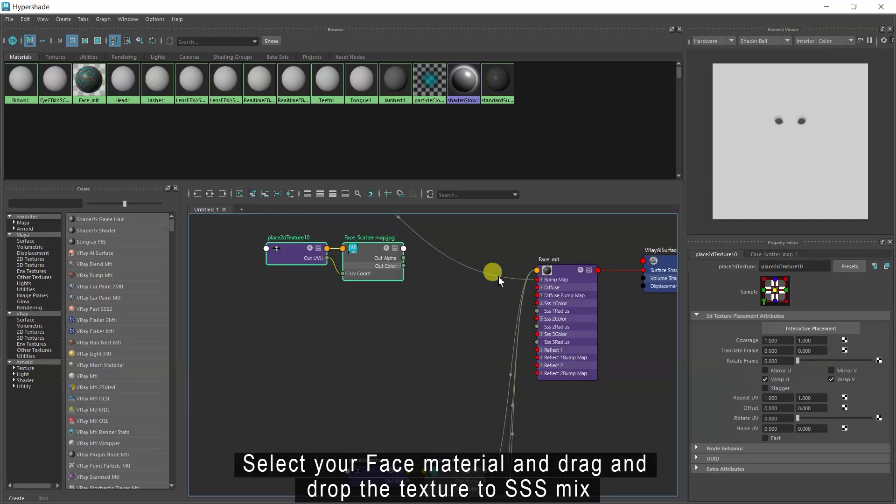
- Connect the Face_Scatter map texture to the Sss Mix attribute of the Face_mlt material
{"action": "middle_click_drag", "start_coordinate": [499, 277], "coordinate": [479, 307], "text": "alt"}
{"action": "left_click", "coordinate": [546, 303]}
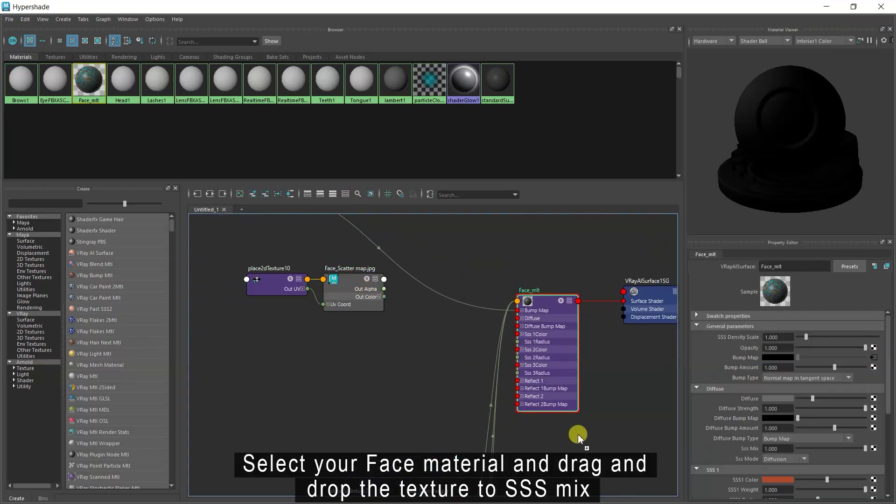
{"action": "left_click_drag", "start_coordinate": [578, 434], "coordinate": [742, 448]}
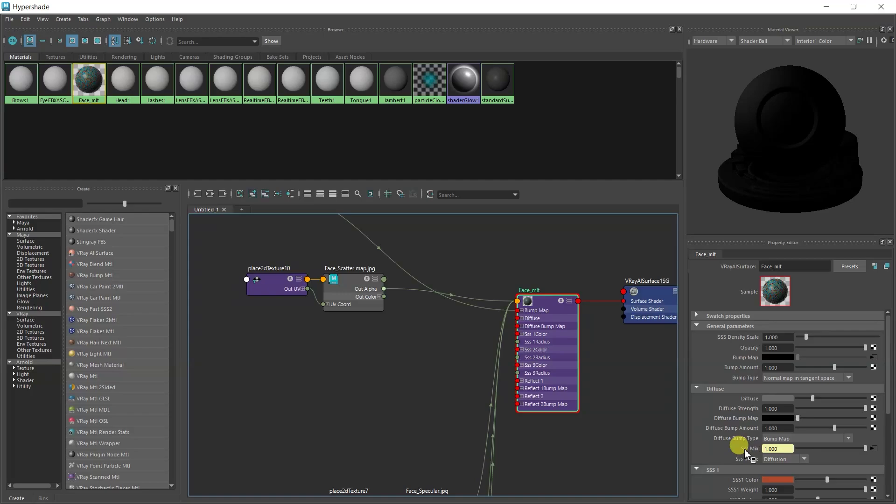
- Put Hypershade away and render the face in the V-Ray Frame Buffer
{"action": "left_click", "coordinate": [826, 6]}
{"action": "left_click", "coordinate": [140, 497]}
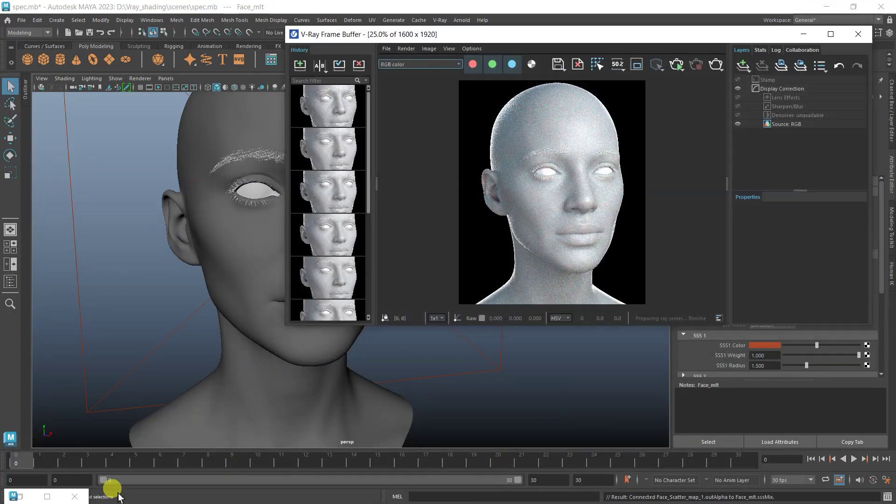
{"action": "left_click", "coordinate": [677, 65]}
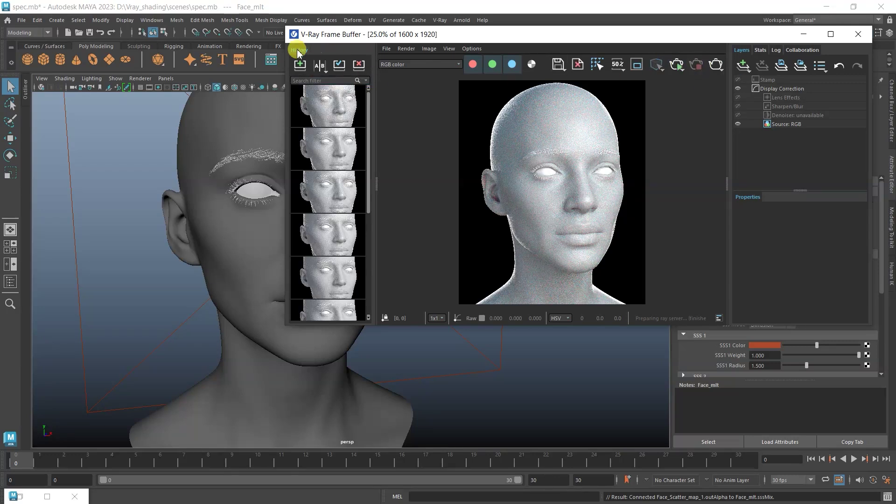
- Compare the two latest renders in A/B mode on the SSS channel, with the frame buffer maximized and the face enlarged
{"action": "left_click", "coordinate": [319, 65]}
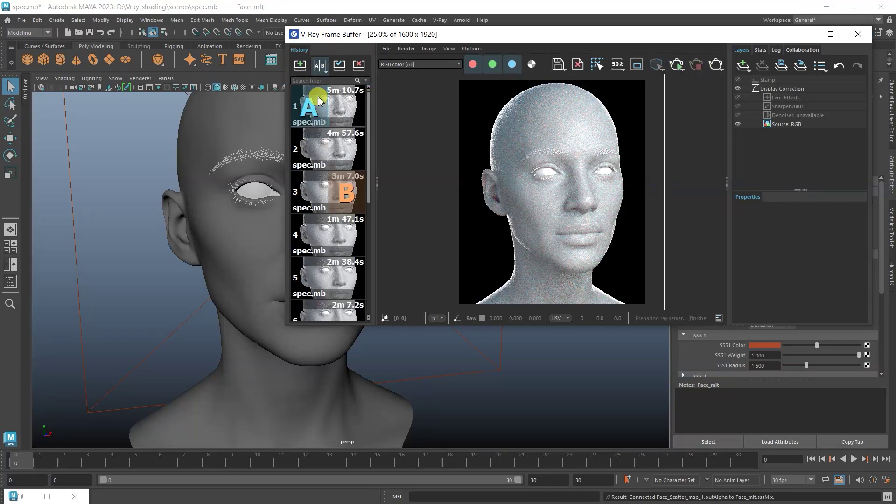
{"action": "left_click", "coordinate": [397, 64]}
{"action": "left_click", "coordinate": [389, 84]}
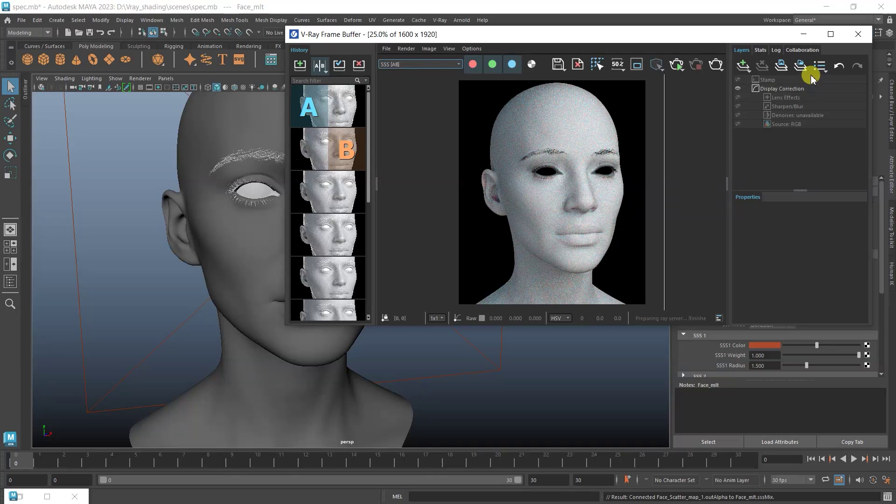
{"action": "left_click", "coordinate": [831, 33]}
{"action": "double_click", "coordinate": [455, 243]}
{"action": "left_click_drag", "start_coordinate": [628, 230], "coordinate": [692, 306]}
{"action": "double_click", "coordinate": [544, 217]}
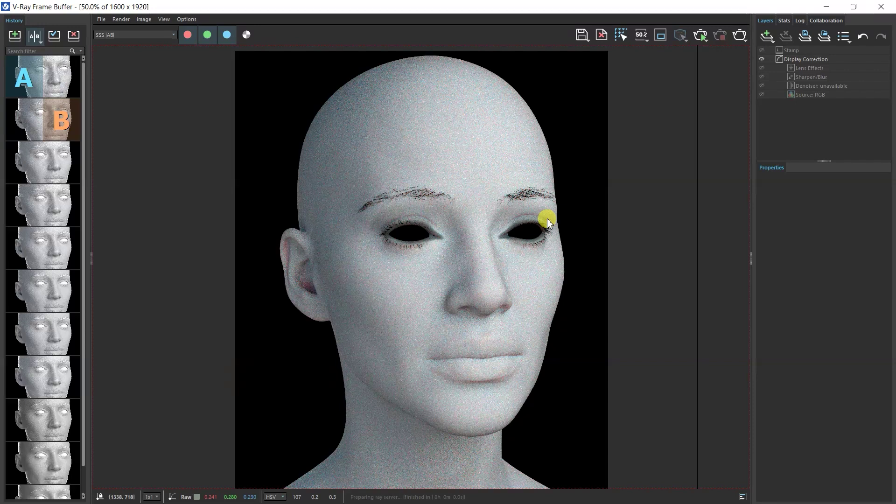
- Return the render view to the RGB color channel without A/B comparison and minimize the frame buffer
{"action": "left_click", "coordinate": [130, 37]}
{"action": "left_click", "coordinate": [119, 42]}
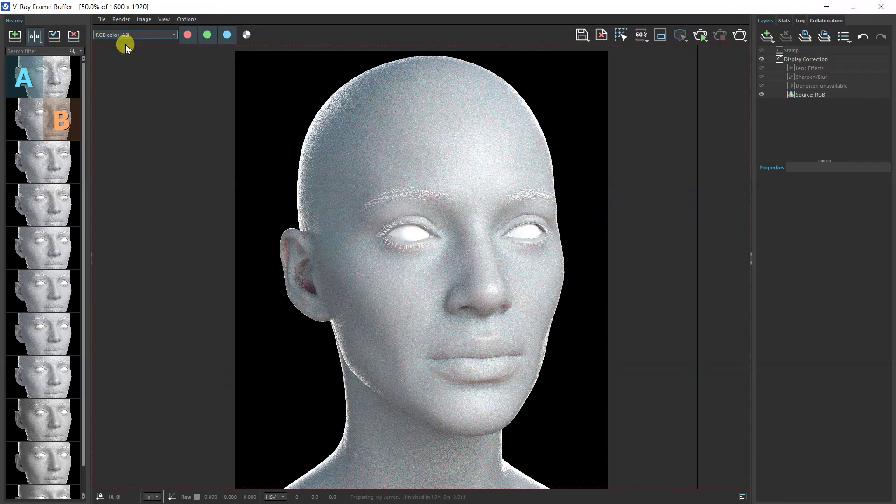
{"action": "left_click", "coordinate": [35, 35]}
{"action": "left_click", "coordinate": [853, 7]}
{"action": "scroll", "coordinate": [604, 174], "scroll_direction": "down", "scroll_amount": 1}
{"action": "left_click", "coordinate": [798, 25]}
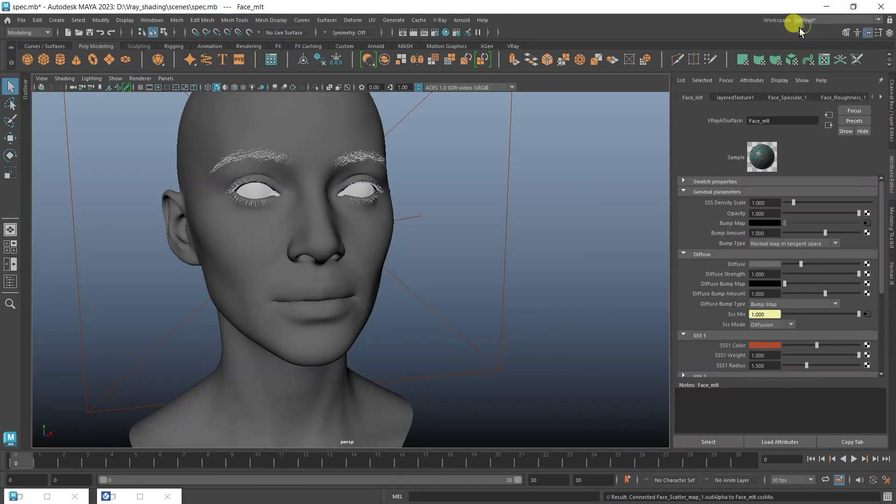
- Expand the SSS 2 and SSS 3 settings of the Face_mlt material
{"action": "scroll", "coordinate": [707, 252], "scroll_direction": "down", "scroll_amount": 4}
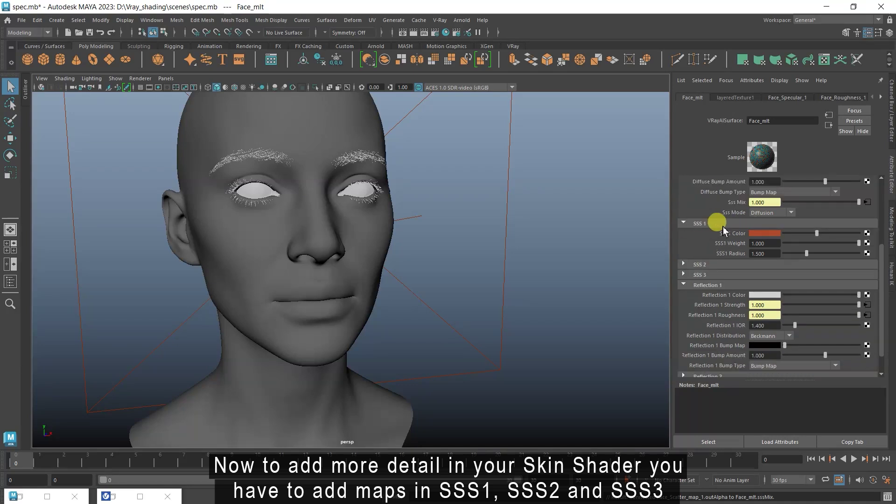
{"action": "left_click", "coordinate": [684, 264]}
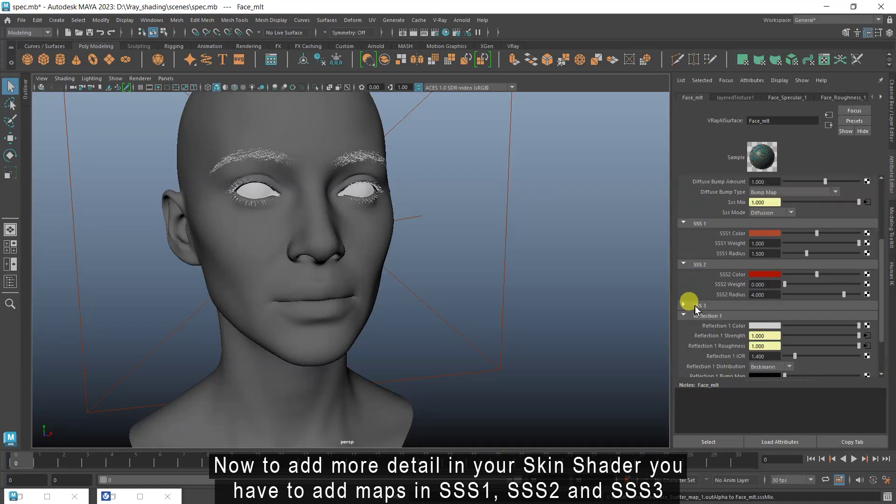
{"action": "left_click", "coordinate": [694, 305]}
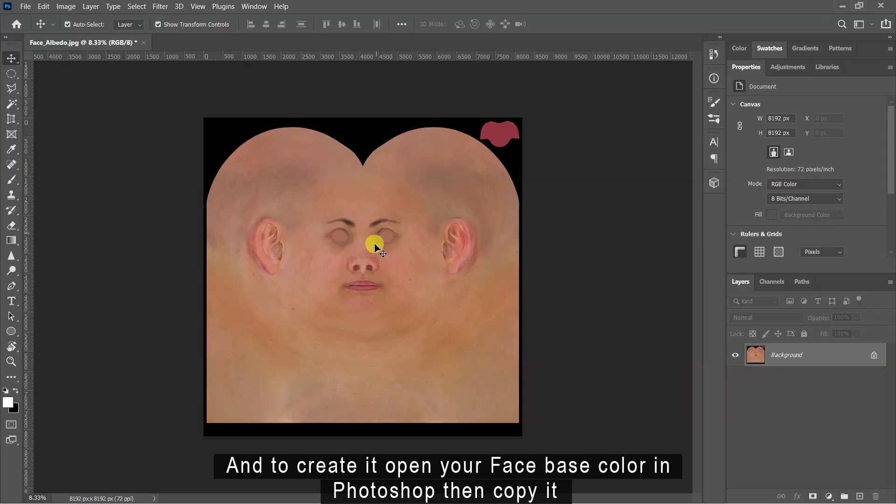
- In Photoshop, duplicate the Face_Albedo background layer and set the copy's blend mode to Linear Burn
{"action": "key", "text": "ctrl+j"}
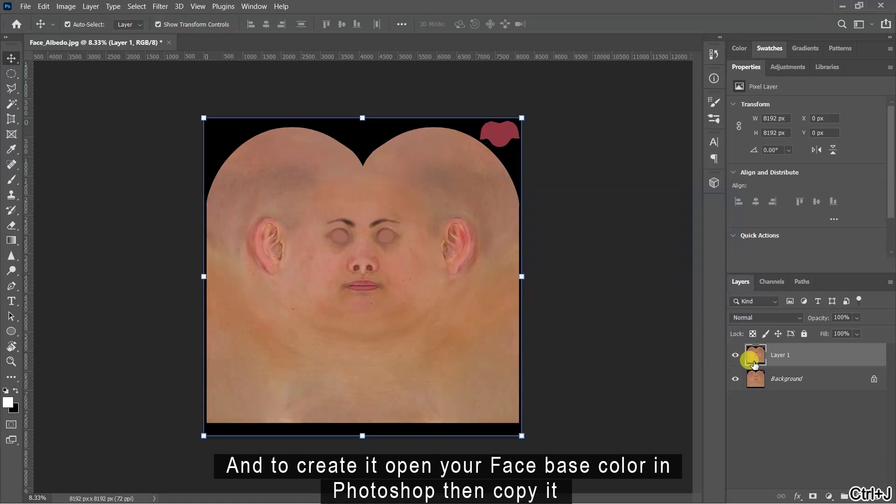
{"action": "left_click", "coordinate": [766, 318]}
{"action": "left_click", "coordinate": [766, 272]}
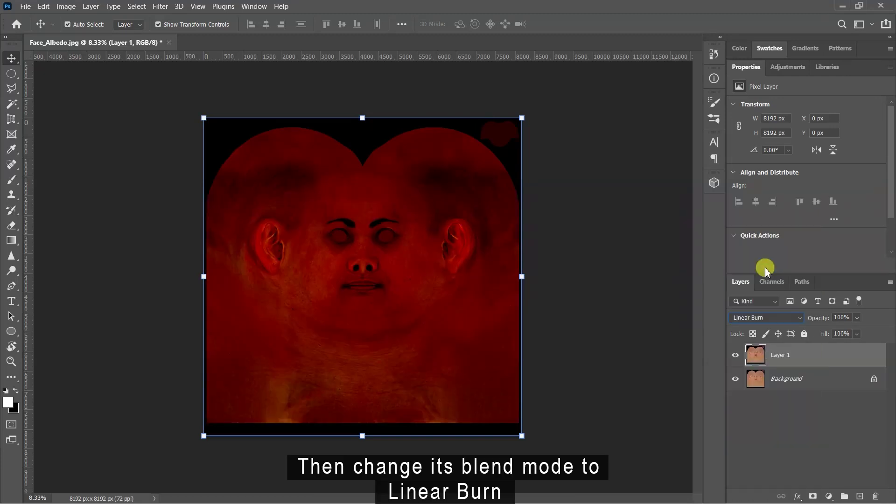
- Group both face layers under the name deep_scattering and export the resulting map
{"action": "left_click", "coordinate": [836, 382], "text": "shift"}
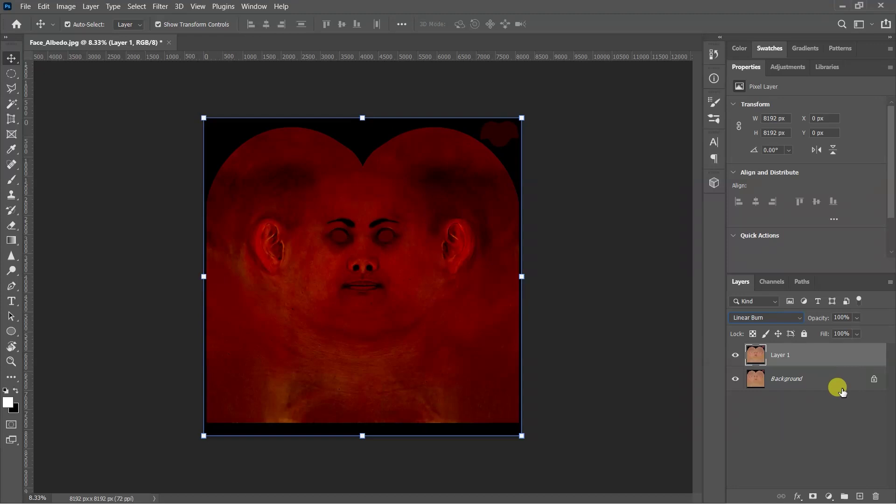
{"action": "key", "text": "ctrl+g"}
{"action": "double_click", "coordinate": [784, 350]}
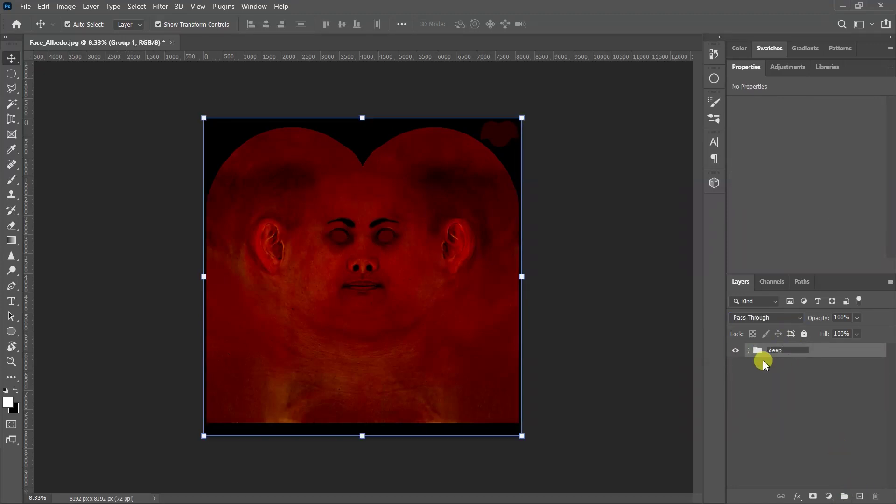
{"action": "type", "text": "deep_scattering"}
{"action": "key", "text": "Return"}
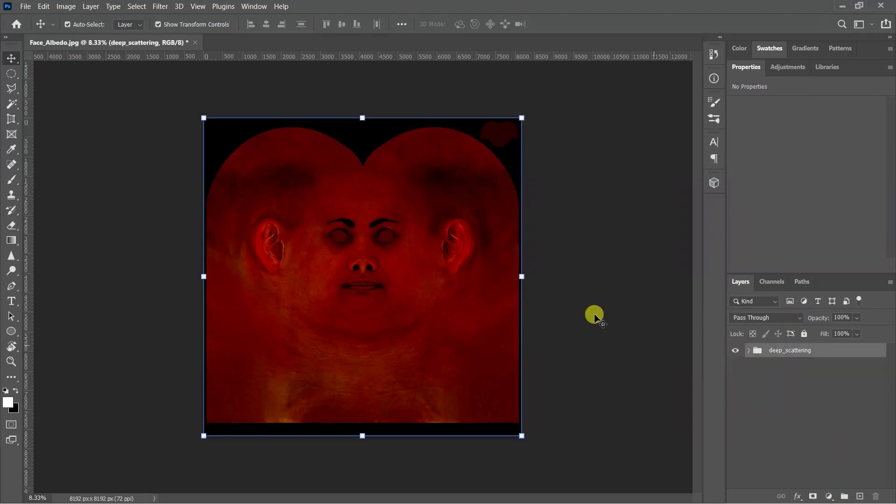
{"action": "left_click", "coordinate": [26, 6]}
{"action": "mouse_move", "coordinate": [42, 167]}
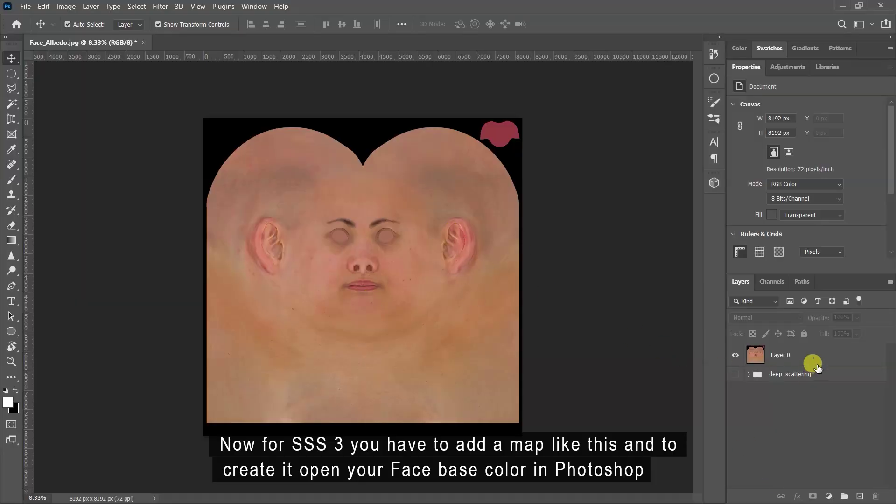
- Convert Layer 0 to a Smart Object and apply Hue/Saturation with hue +10, saturation -50 and a slightly lowered lightness
{"action": "right_click", "coordinate": [783, 357]}
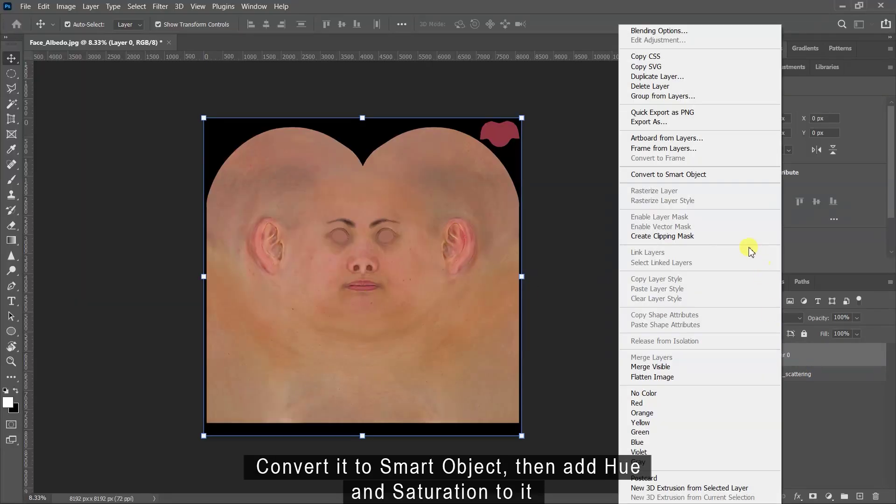
{"action": "left_click", "coordinate": [674, 175]}
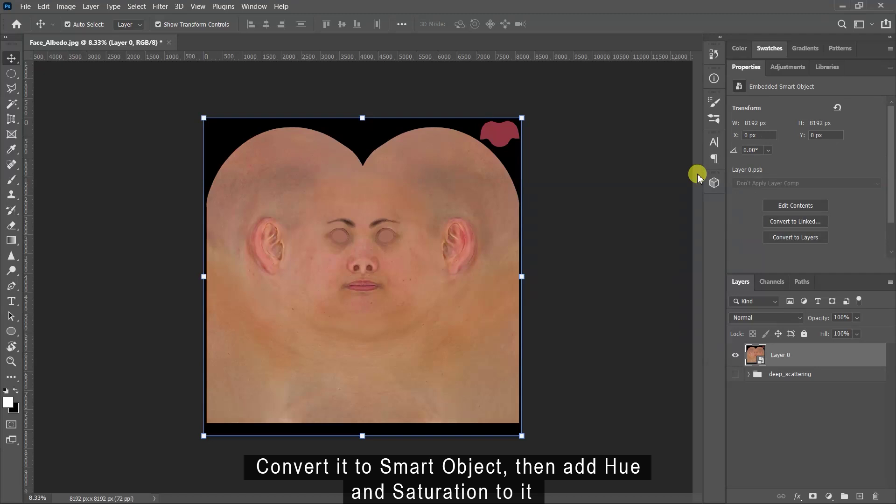
{"action": "left_click", "coordinate": [66, 6]}
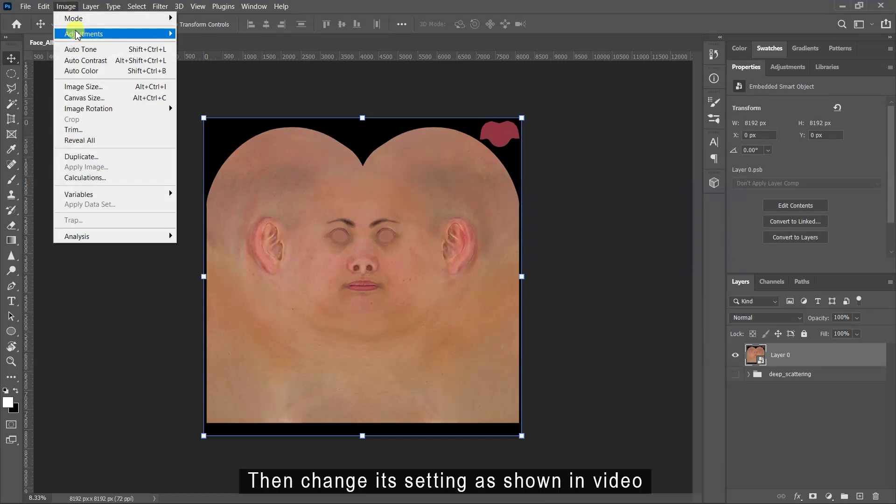
{"action": "mouse_move", "coordinate": [70, 33]}
{"action": "left_click", "coordinate": [213, 93]}
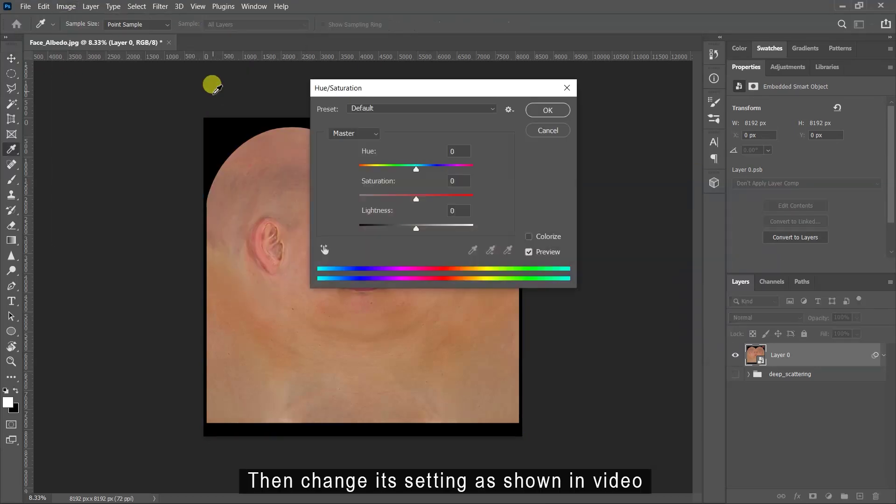
{"action": "type", "text": "10"}
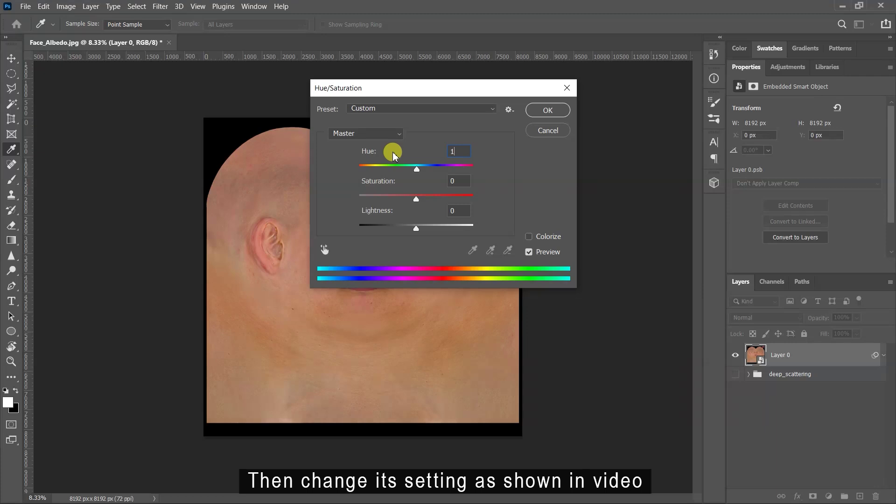
{"action": "type", "text": "-50"}
{"action": "key", "text": "Tab"}
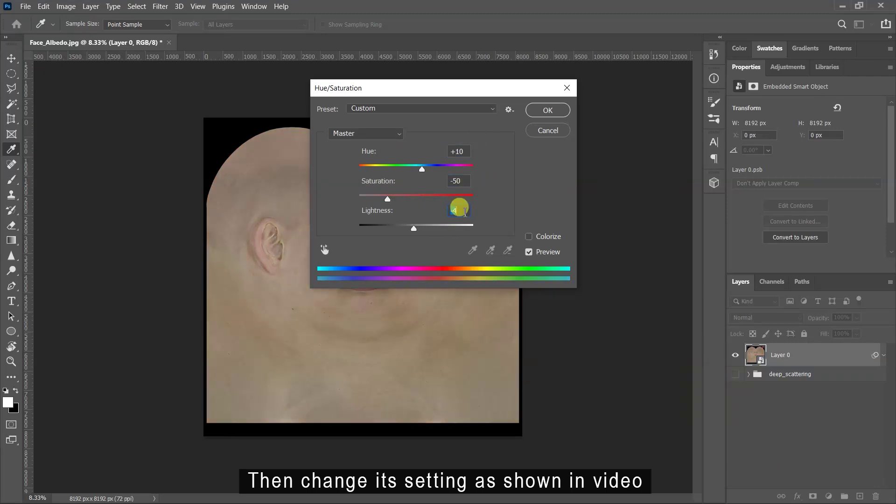
{"action": "left_click", "coordinate": [544, 112]}
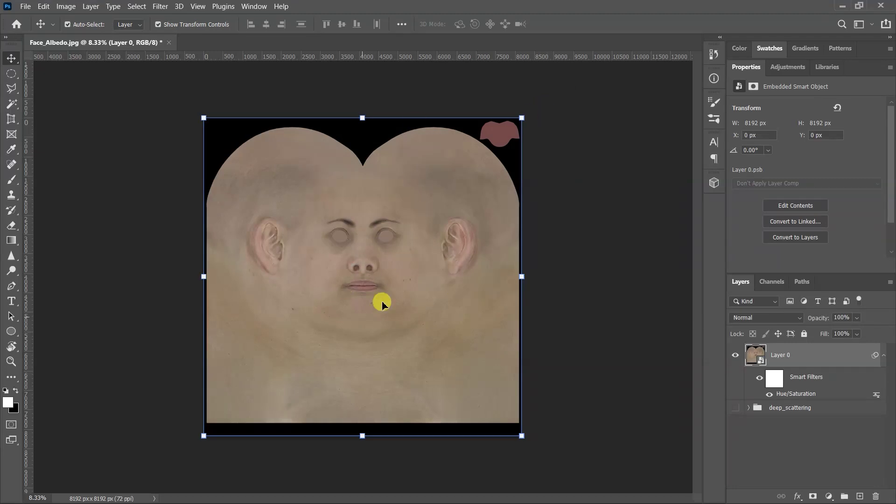
- Group Layer 0 under the name shallow_scattering and export the resulting map
{"action": "left_click", "coordinate": [845, 497]}
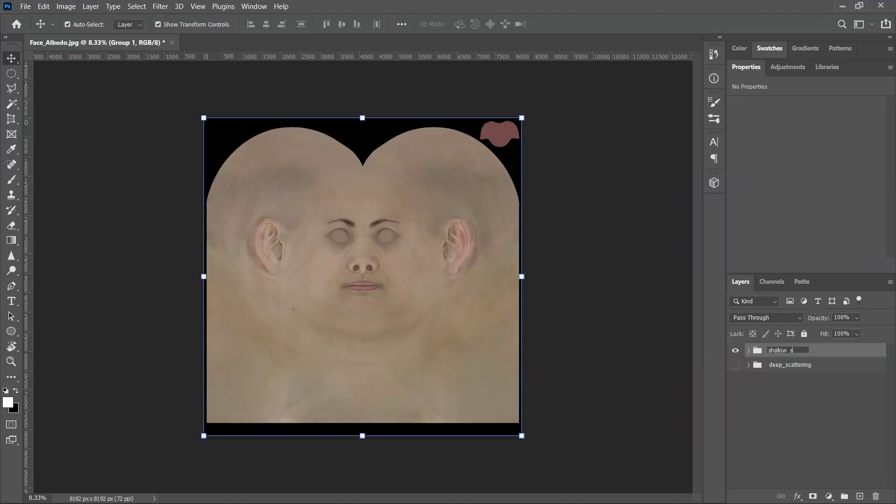
{"action": "type", "text": "ing"}
{"action": "key", "text": "Return"}
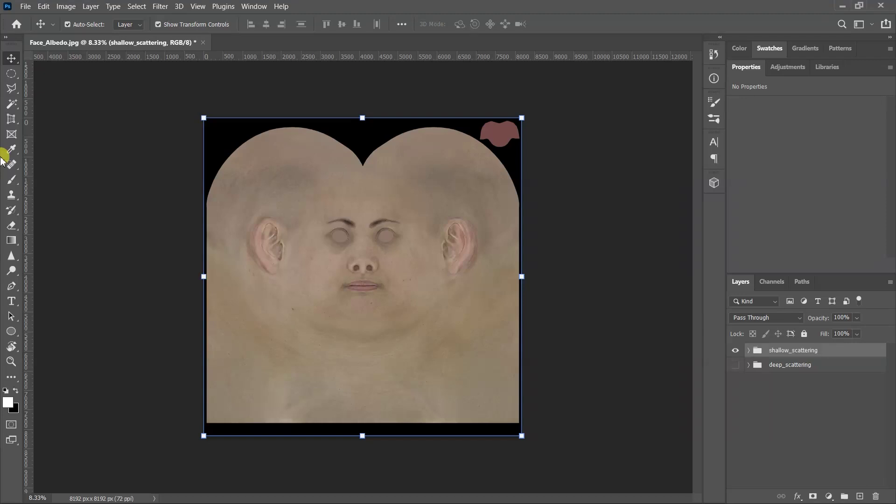
{"action": "left_click", "coordinate": [26, 6]}
{"action": "mouse_move", "coordinate": [70, 168]}
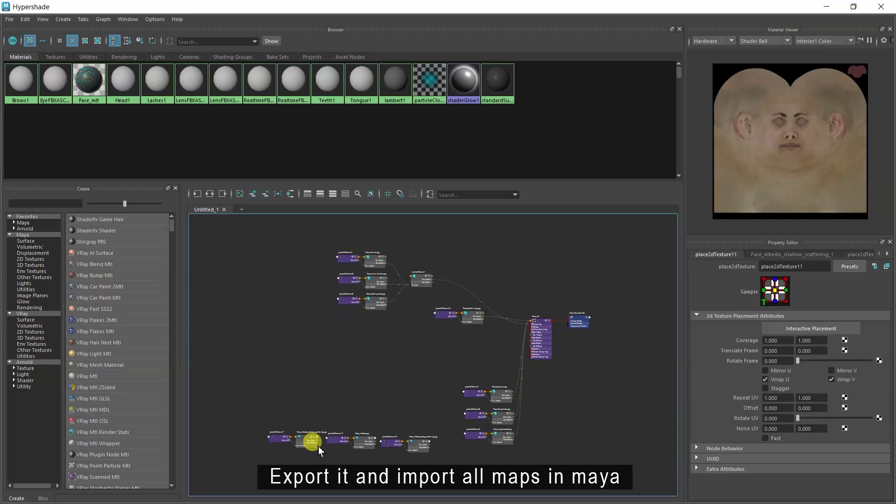
- In Maya's Hypershade, move the Face_Albedo.jpg texture and its placement node beside the Face_mlt node
{"action": "left_click_drag", "start_coordinate": [389, 455], "coordinate": [390, 456]}
{"action": "right_click_drag", "start_coordinate": [390, 455], "coordinate": [555, 431], "text": "alt"}
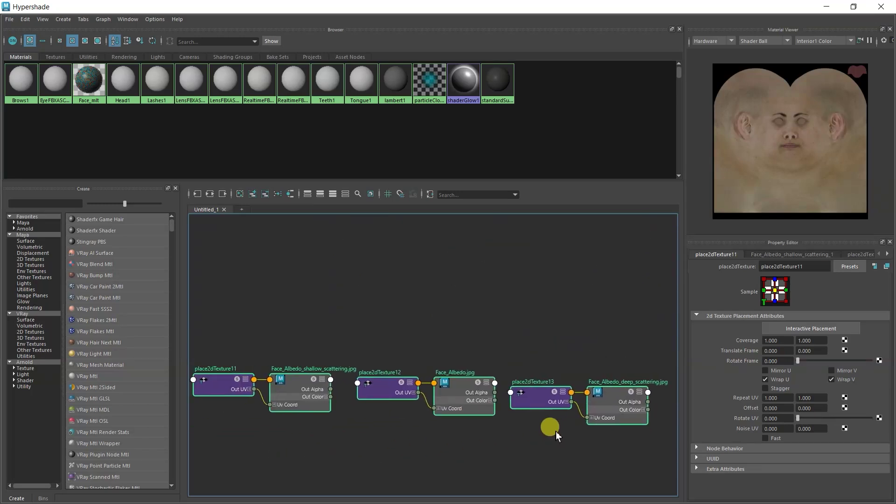
{"action": "left_click", "coordinate": [395, 397]}
{"action": "left_click", "coordinate": [468, 411], "text": "shift"}
{"action": "scroll", "coordinate": [376, 415], "scroll_direction": "down", "scroll_amount": 8}
{"action": "left_click_drag", "start_coordinate": [407, 413], "coordinate": [490, 308]}
{"action": "scroll", "coordinate": [454, 348], "scroll_direction": "up", "scroll_amount": 5}
- Connect the Face_Albedo.jpg texture to the SSS1 Color of the Face_mlt material
{"action": "left_click", "coordinate": [564, 282]}
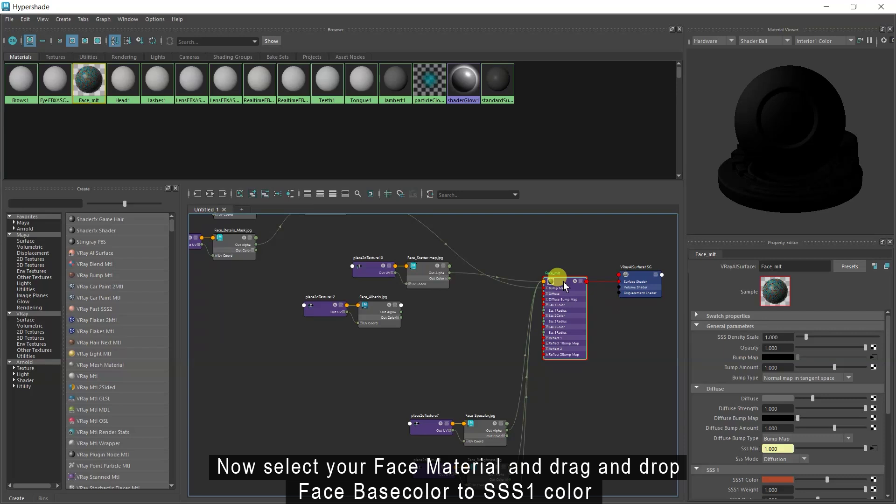
{"action": "scroll", "coordinate": [709, 410], "scroll_direction": "down", "scroll_amount": 2}
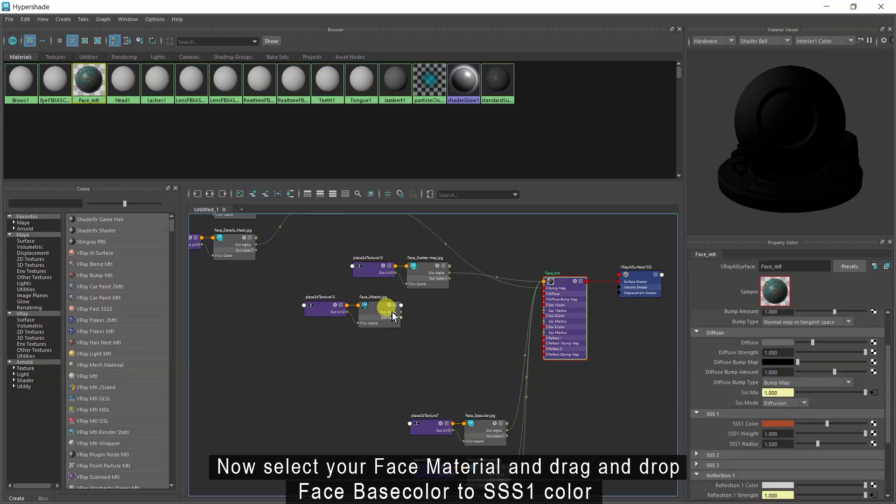
{"action": "middle_click_drag", "start_coordinate": [366, 310], "coordinate": [730, 424]}
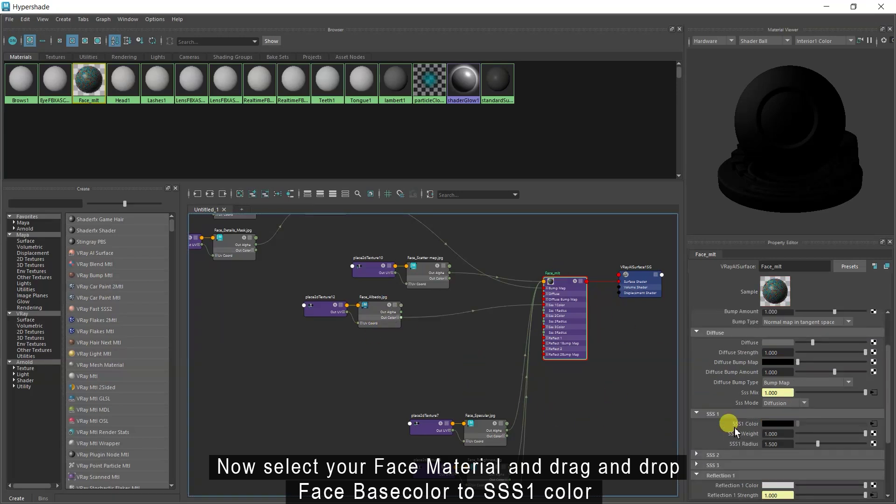
- Render the face in the V-Ray Frame Buffer, enlarge the frame buffer window and save the render to the history
{"action": "left_click", "coordinate": [827, 7]}
{"action": "left_click", "coordinate": [119, 499]}
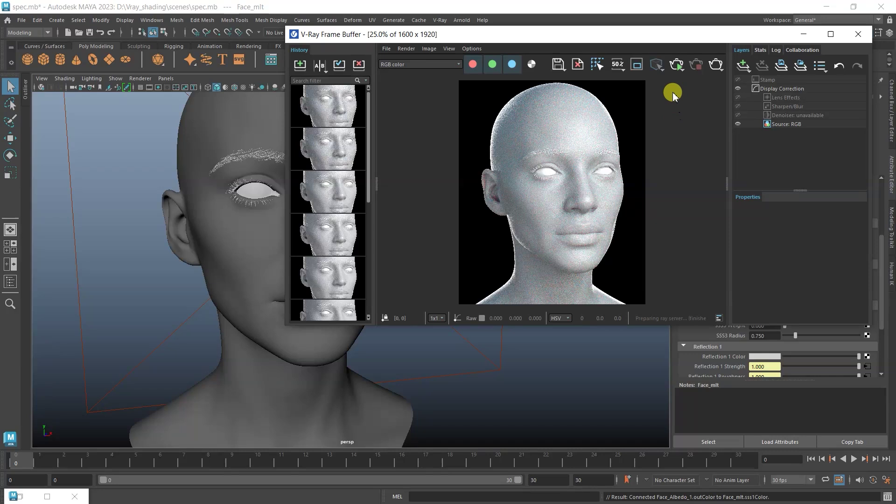
{"action": "left_click", "coordinate": [679, 66]}
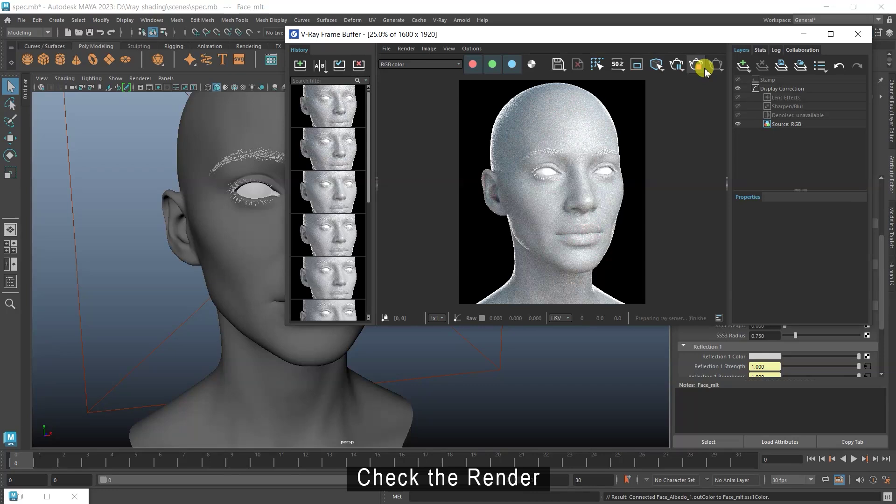
{"action": "left_click", "coordinate": [831, 34]}
{"action": "scroll", "coordinate": [360, 316], "scroll_direction": "up", "scroll_amount": 1}
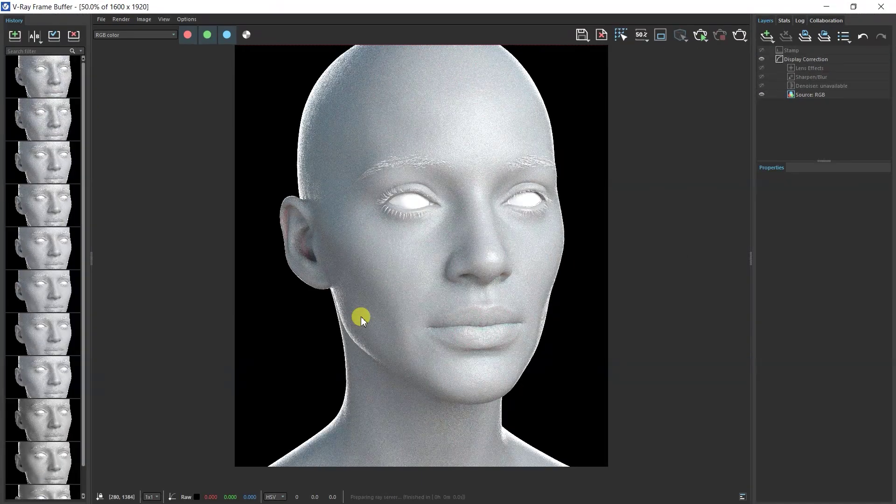
{"action": "left_click", "coordinate": [18, 37]}
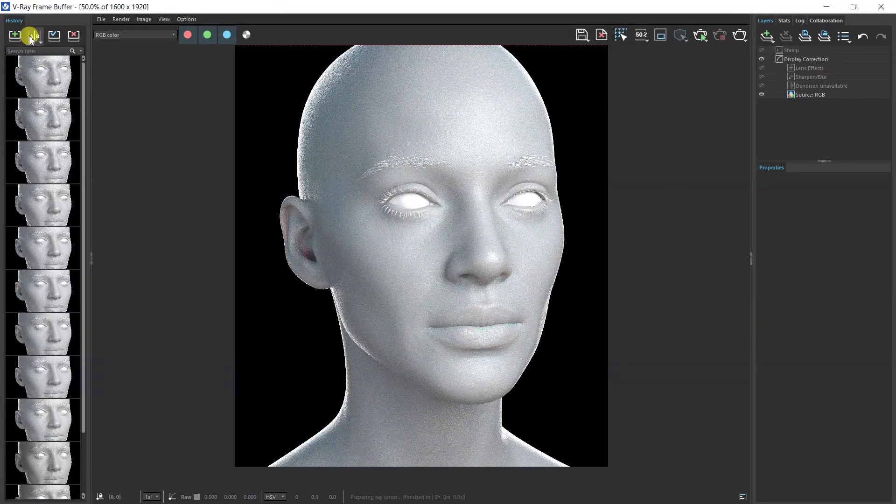
- Set up an A/B comparison of the two latest history renders using the SSS channel
{"action": "left_click", "coordinate": [33, 36]}
{"action": "left_click", "coordinate": [16, 79]}
{"action": "left_click", "coordinate": [58, 119]}
{"action": "left_click", "coordinate": [140, 35]}
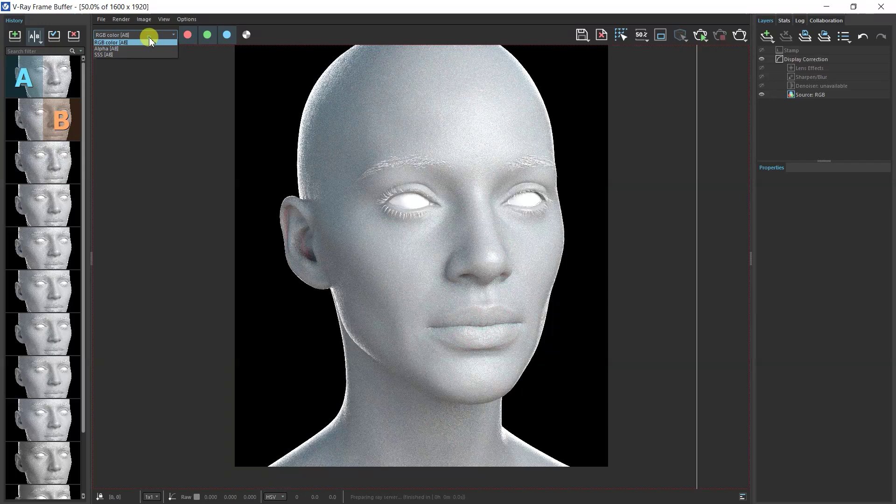
{"action": "left_click", "coordinate": [112, 55]}
{"action": "scroll", "coordinate": [292, 215], "scroll_direction": "up", "scroll_amount": 1}
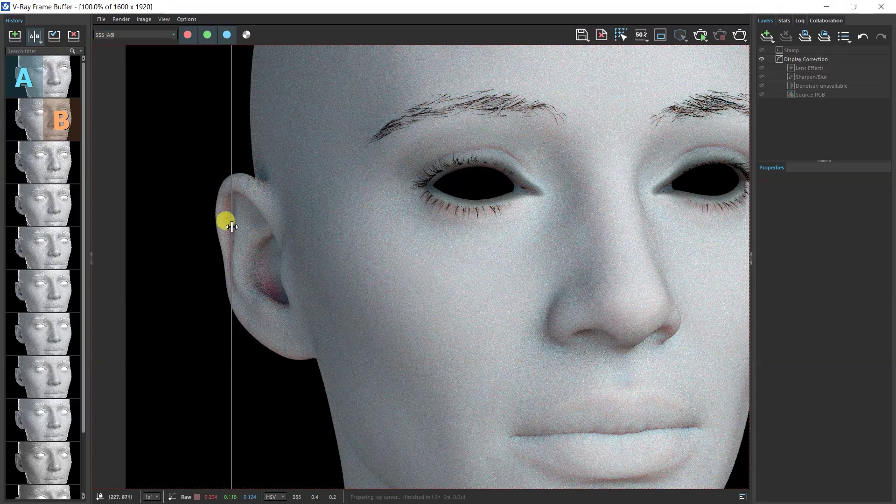
- Compare both renders across the ear and face, then end the comparison and minimise the frame buffer
{"action": "left_click_drag", "start_coordinate": [226, 224], "coordinate": [228, 322]}
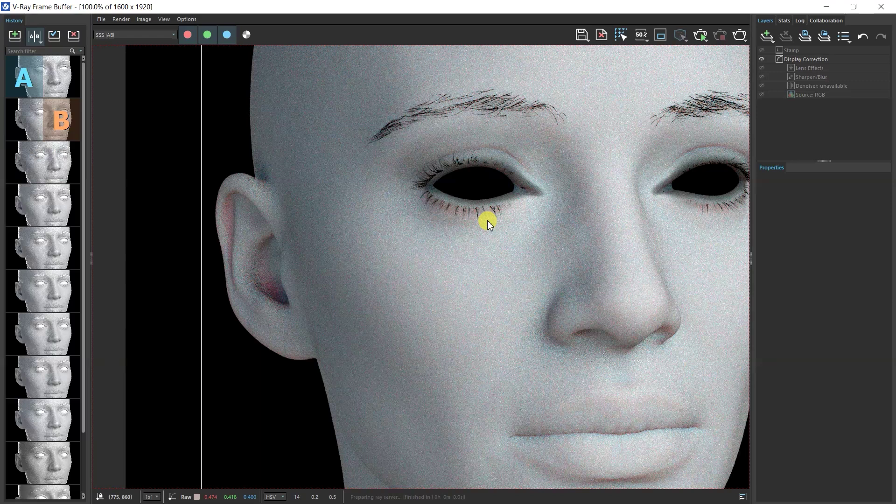
{"action": "left_click_drag", "start_coordinate": [203, 226], "coordinate": [733, 262]}
{"action": "scroll", "coordinate": [344, 152], "scroll_direction": "down", "scroll_amount": 1}
{"action": "left_click", "coordinate": [36, 37]}
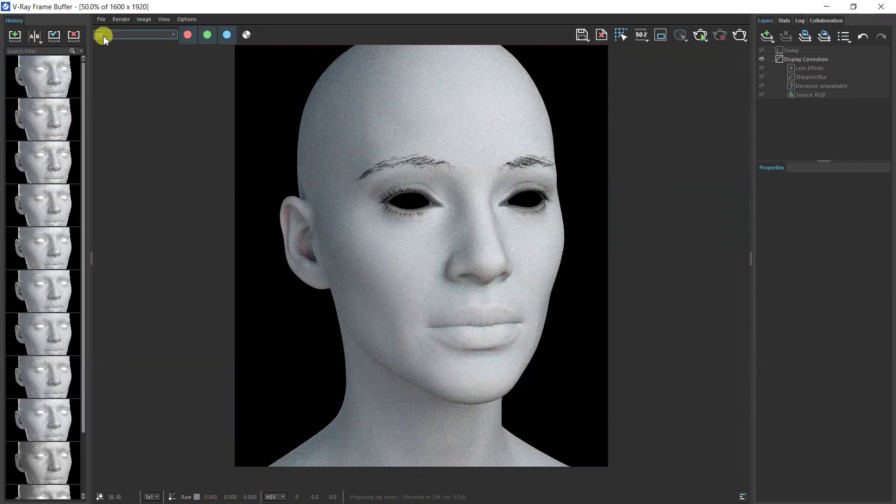
{"action": "left_click", "coordinate": [854, 7]}
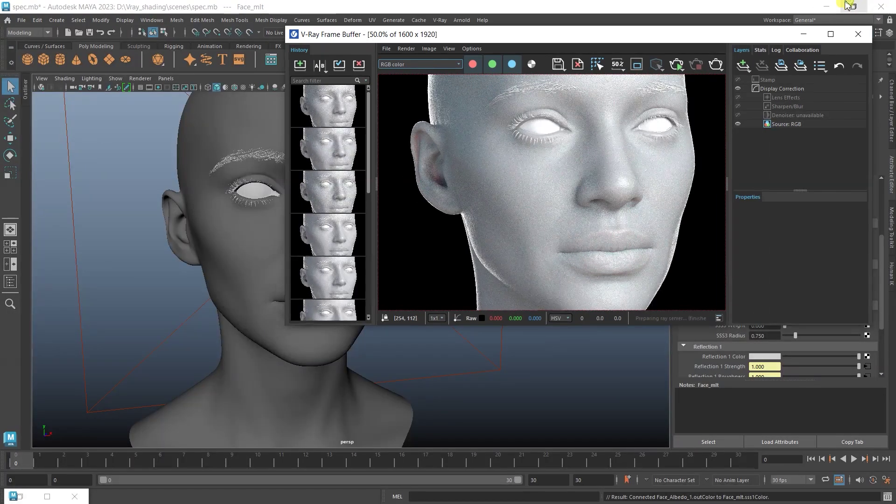
{"action": "scroll", "coordinate": [619, 172], "scroll_direction": "down", "scroll_amount": 1}
{"action": "left_click", "coordinate": [794, 34]}
- Return to the Hypershade and expand the SSS 2 and SSS 3 settings of Face_mlt
{"action": "left_click", "coordinate": [17, 498]}
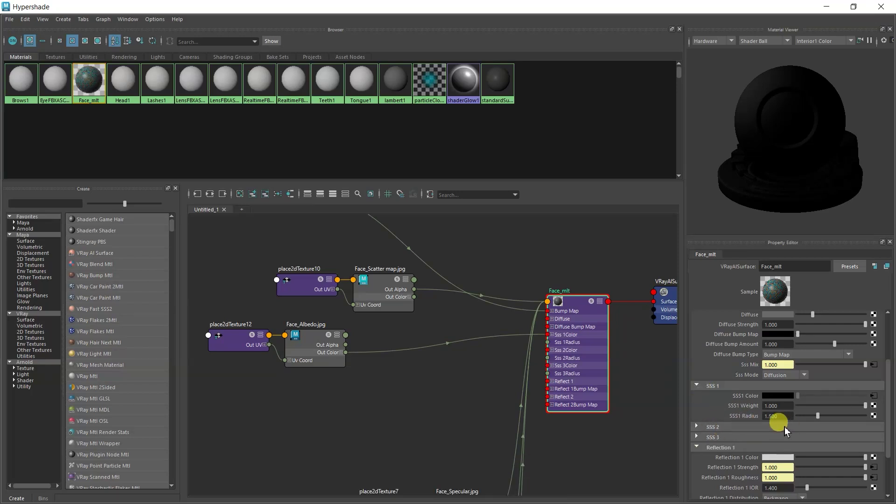
{"action": "scroll", "coordinate": [779, 426], "scroll_direction": "down", "scroll_amount": 1}
{"action": "left_click", "coordinate": [715, 399]}
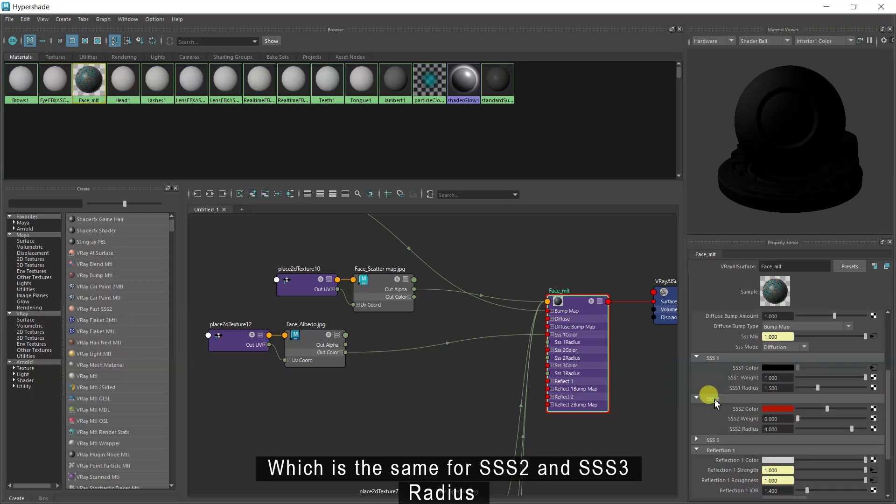
{"action": "left_click", "coordinate": [708, 441]}
{"action": "scroll", "coordinate": [710, 416], "scroll_direction": "down", "scroll_amount": 1}
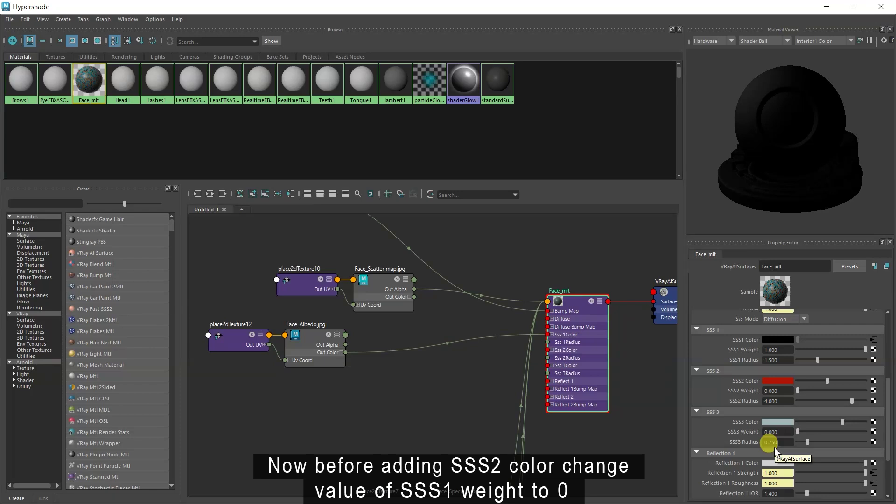
- Set the SSS1 Weight of Face_mlt to 0 and its SSS2 Weight to 1
{"action": "scroll", "coordinate": [726, 407], "scroll_direction": "up", "scroll_amount": 2}
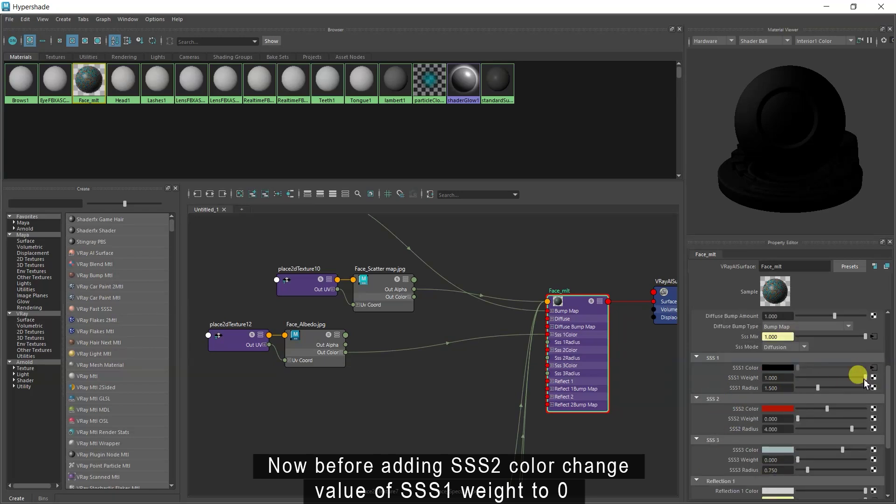
{"action": "left_click_drag", "start_coordinate": [864, 377], "coordinate": [802, 387]}
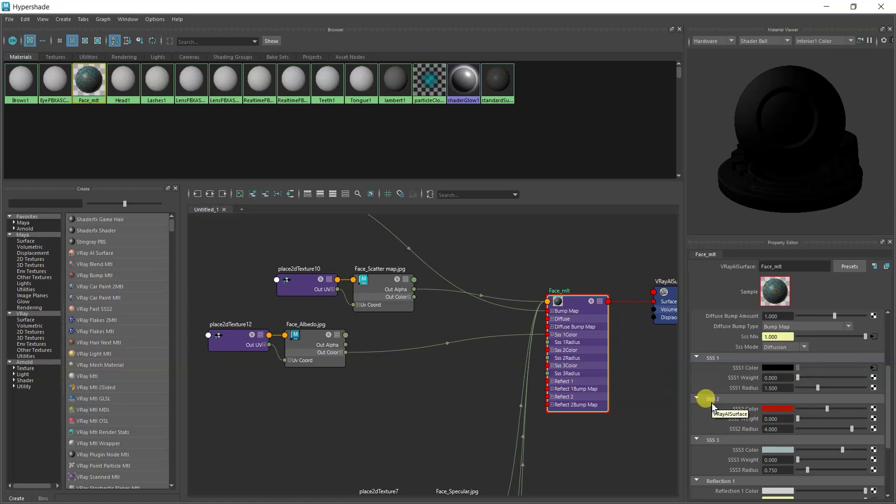
{"action": "left_click_drag", "start_coordinate": [797, 419], "coordinate": [867, 419]}
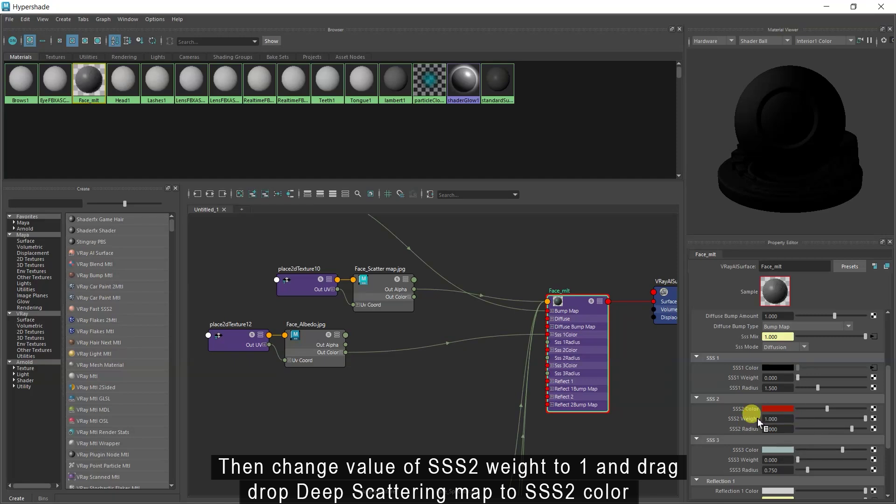
- Move the Face_Albedo_deep_scattering.jpg nodes below the Face_Albedo.jpg nodes and connect the texture to SSS2 Color of Face_mlt
{"action": "scroll", "coordinate": [472, 296], "scroll_direction": "down", "scroll_amount": 3}
{"action": "left_click_drag", "start_coordinate": [377, 426], "coordinate": [422, 314]}
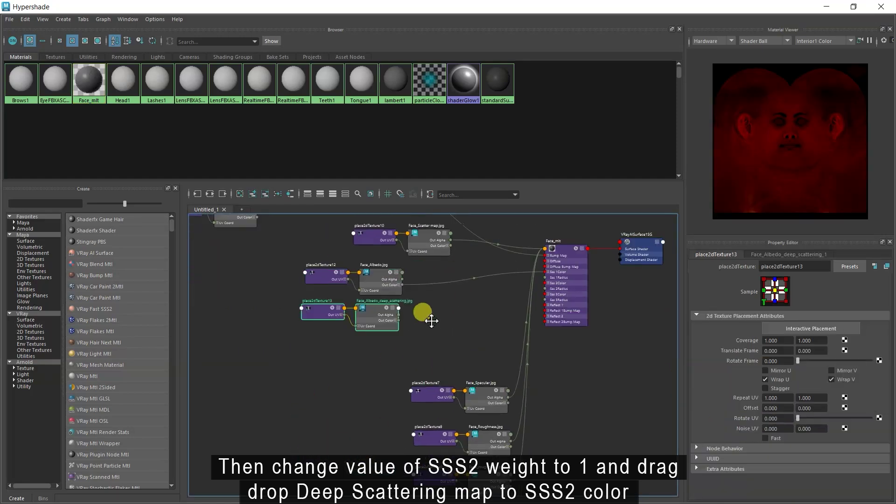
{"action": "scroll", "coordinate": [542, 303], "scroll_direction": "down", "scroll_amount": 1}
{"action": "left_click", "coordinate": [541, 304]}
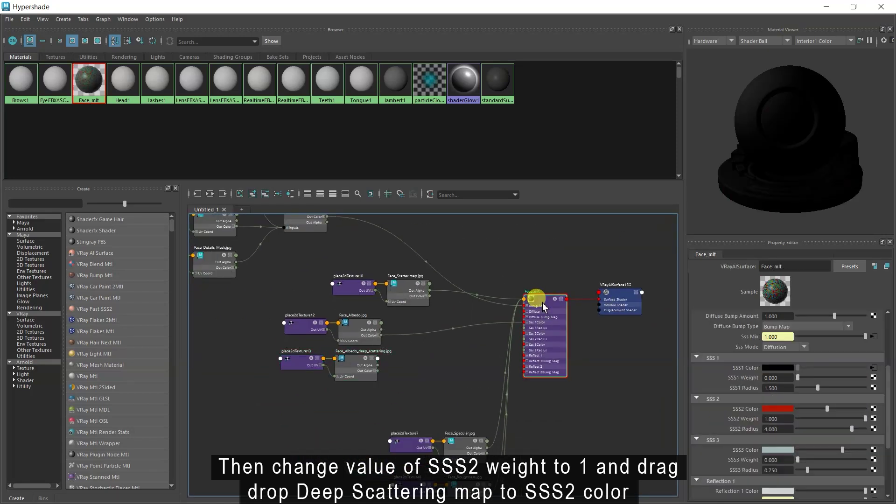
{"action": "middle_click_drag", "start_coordinate": [345, 357], "coordinate": [707, 175]}
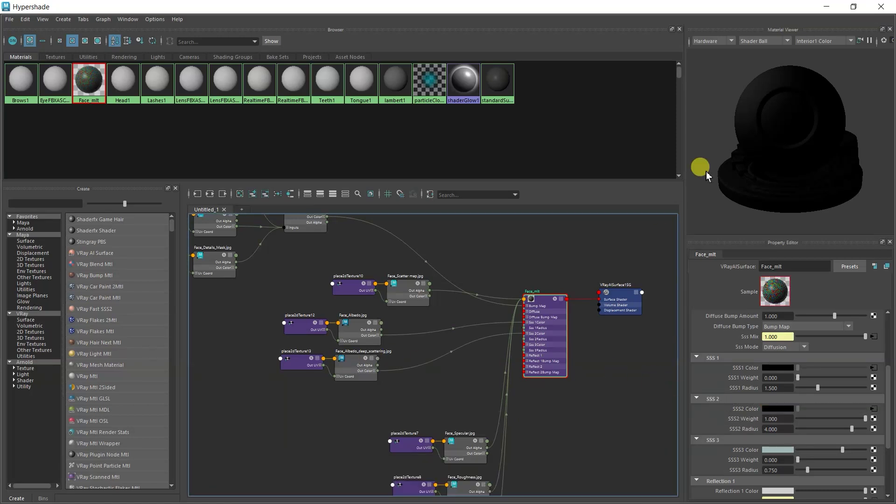
- Render the face with the deep scattering map and save the result to the frame buffer history
{"action": "left_click", "coordinate": [827, 7]}
{"action": "left_click", "coordinate": [115, 491]}
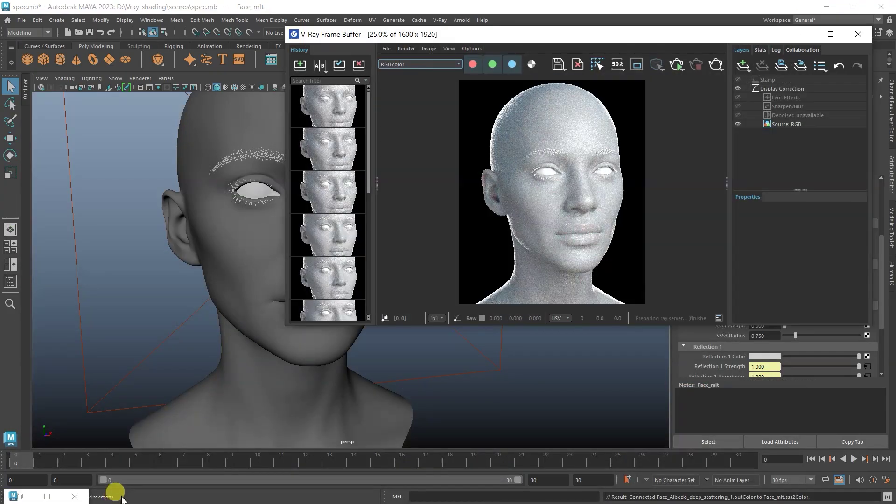
{"action": "left_click", "coordinate": [677, 64]}
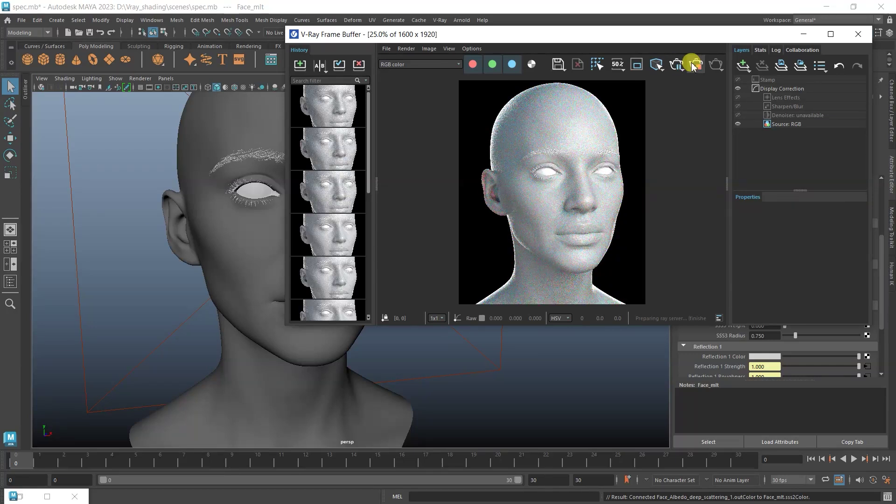
{"action": "left_click", "coordinate": [299, 63]}
- Compare the deep scattering render with the previous one in an enlarged A/B view, examining the ear and cheek
{"action": "left_click", "coordinate": [320, 65]}
{"action": "left_click", "coordinate": [831, 34]}
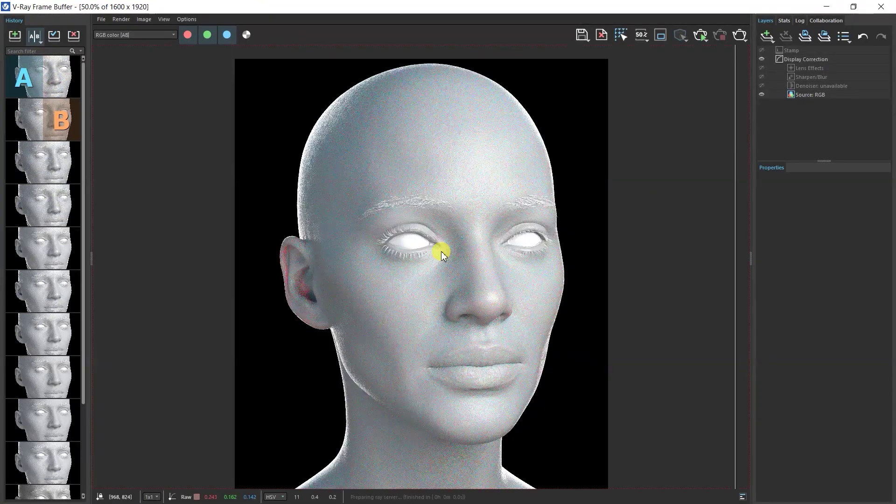
{"action": "left_click_drag", "start_coordinate": [444, 251], "coordinate": [394, 266]}
{"action": "scroll", "coordinate": [262, 282], "scroll_direction": "up", "scroll_amount": 2}
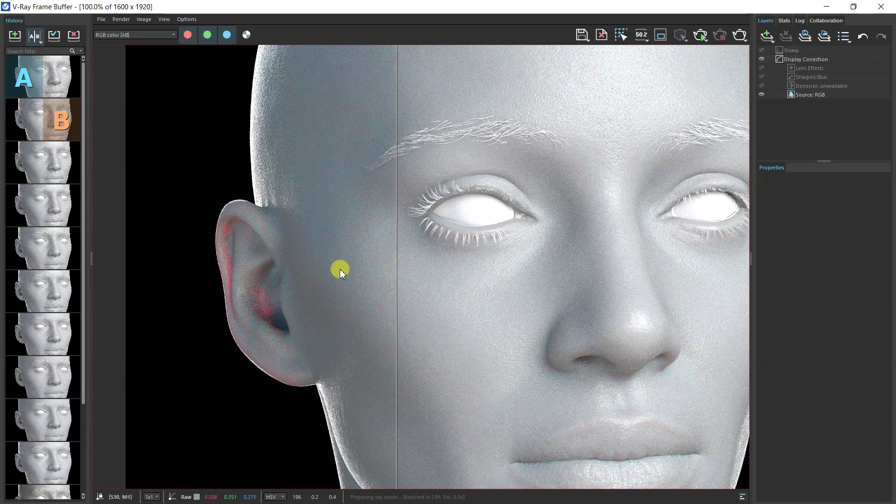
{"action": "scroll", "coordinate": [322, 271], "scroll_direction": "down", "scroll_amount": 2}
{"action": "left_click", "coordinate": [34, 35]}
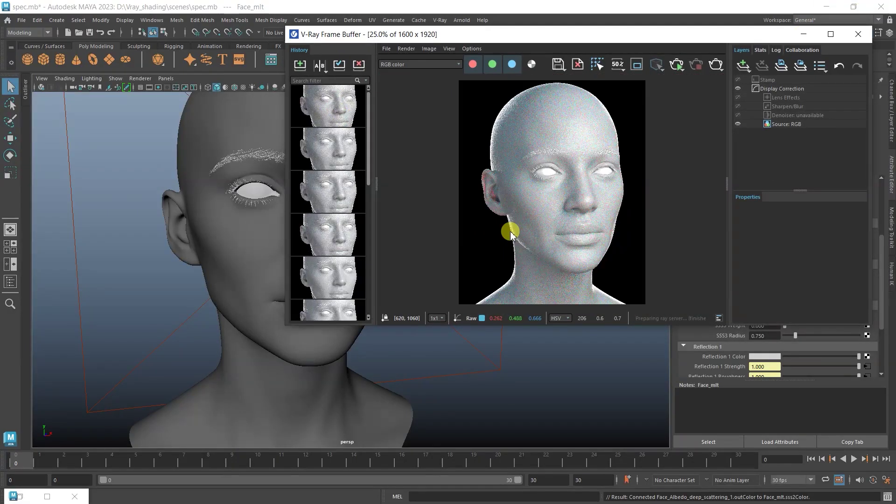
- Back in the Hypershade, set the SSS2 Weight of Face_mlt to 0 and its SSS3 Weight to 1
{"action": "left_click", "coordinate": [803, 33]}
{"action": "left_click", "coordinate": [33, 494]}
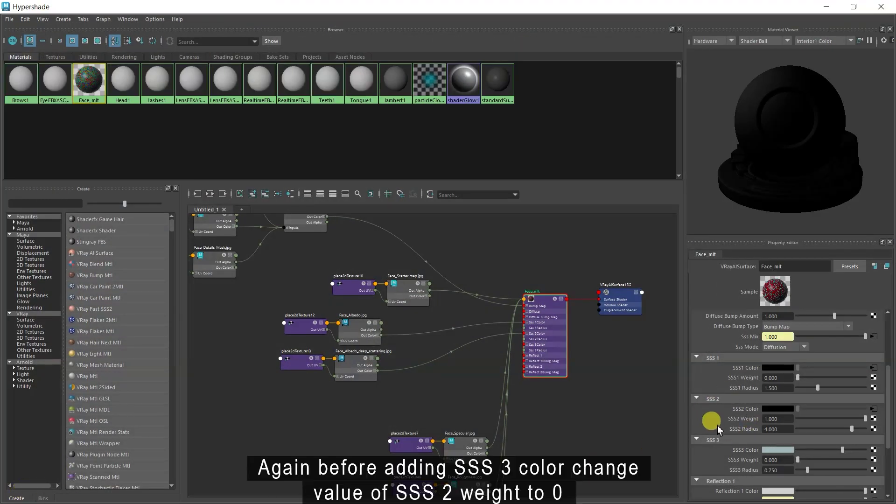
{"action": "scroll", "coordinate": [718, 425], "scroll_direction": "down", "scroll_amount": 2}
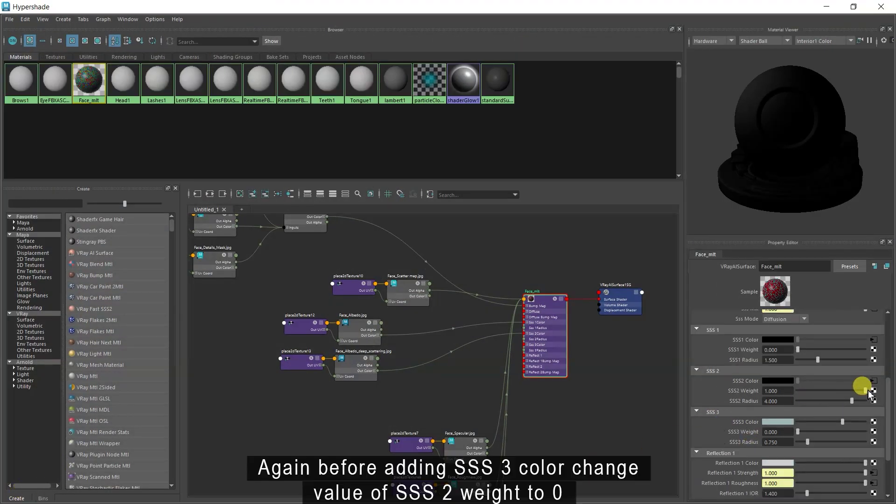
{"action": "left_click_drag", "start_coordinate": [865, 393], "coordinate": [797, 393]}
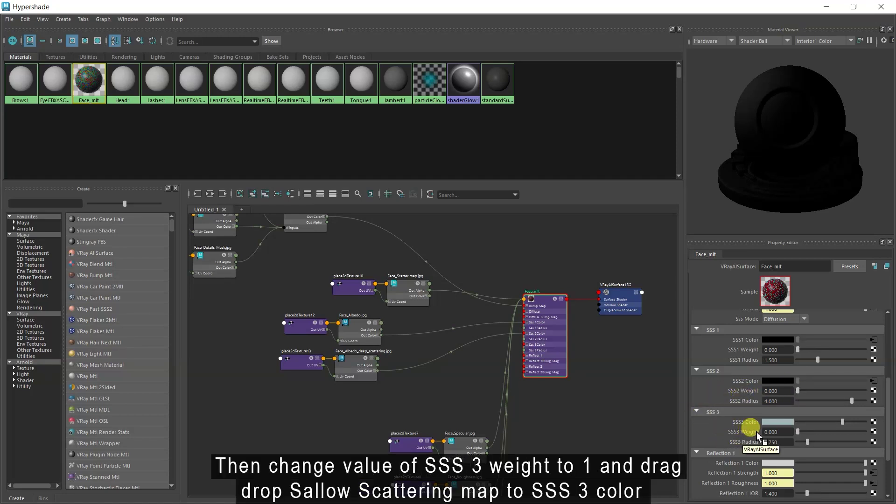
{"action": "left_click_drag", "start_coordinate": [798, 431], "coordinate": [886, 430]}
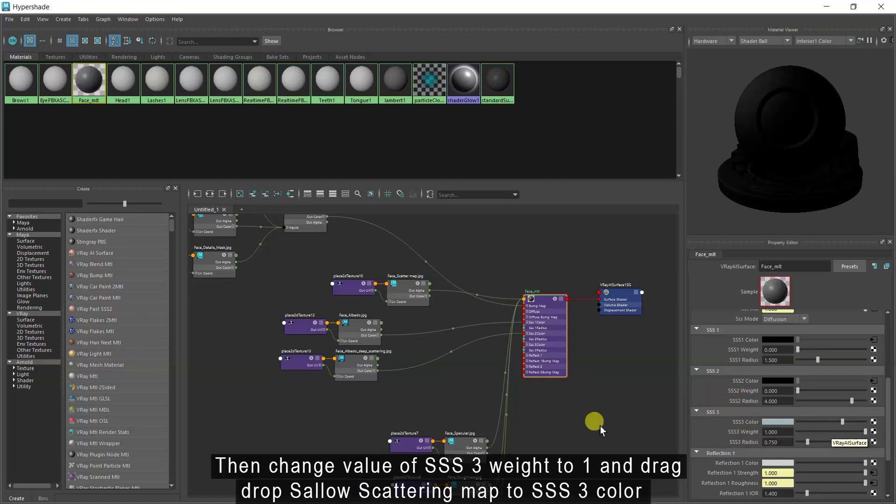
- Move the Face_Albedo_shallow_scattering.jpg nodes below the deep scattering nodes and connect the texture to SSS3 Color of Face_mlt
{"action": "scroll", "coordinate": [537, 425], "scroll_direction": "down", "scroll_amount": 3}
{"action": "left_click_drag", "start_coordinate": [255, 442], "coordinate": [432, 356]}
{"action": "scroll", "coordinate": [456, 383], "scroll_direction": "up", "scroll_amount": 3}
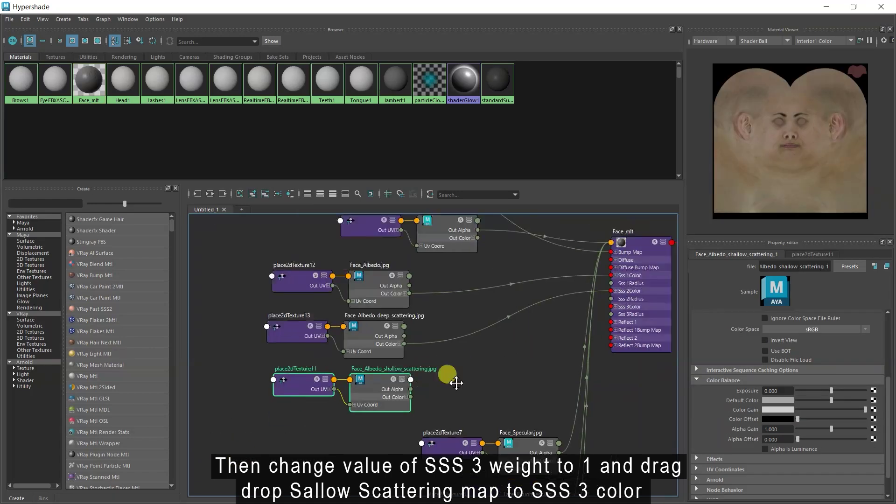
{"action": "middle_click_drag", "start_coordinate": [456, 383], "coordinate": [417, 440], "text": "alt"}
{"action": "left_click", "coordinate": [599, 297]}
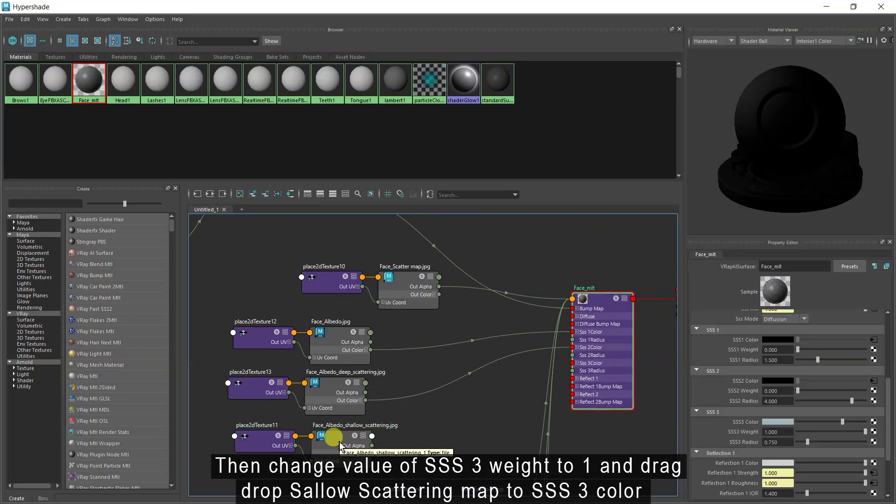
{"action": "left_click_drag", "start_coordinate": [596, 431], "coordinate": [720, 423]}
- Render the face with the shallow scattering map in the V-Ray Frame Buffer and save the result to the history
{"action": "left_click", "coordinate": [826, 6]}
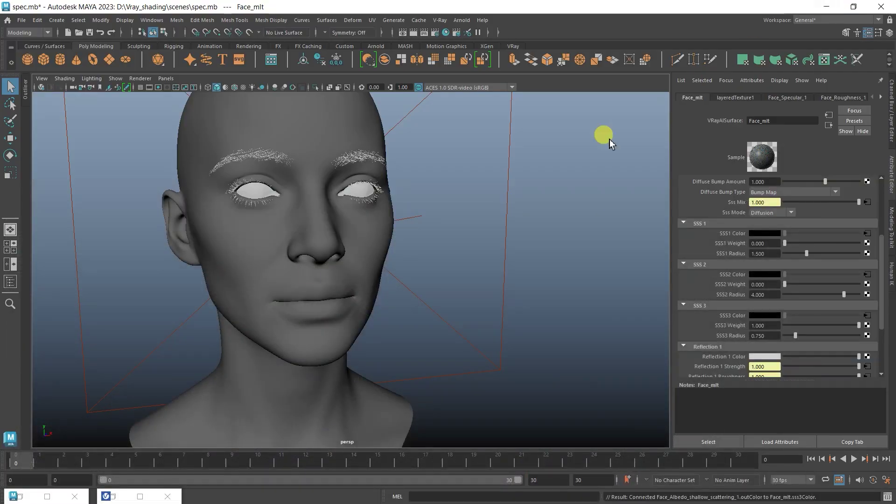
{"action": "left_click", "coordinate": [113, 495]}
{"action": "left_click", "coordinate": [678, 64]}
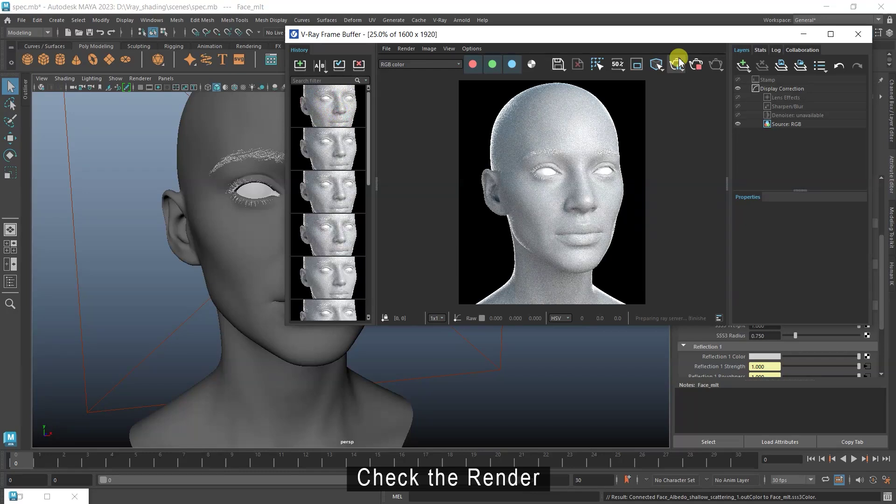
{"action": "left_click", "coordinate": [680, 63]}
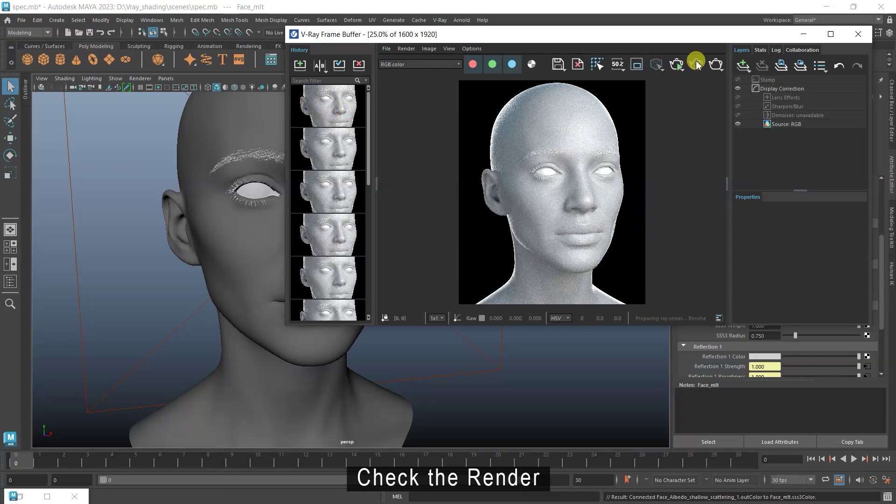
{"action": "left_click", "coordinate": [303, 65]}
- Compare the shallow scattering render with the previous one in an enlarged A/B view of the SSS channel, then return to RGB color
{"action": "left_click", "coordinate": [320, 65]}
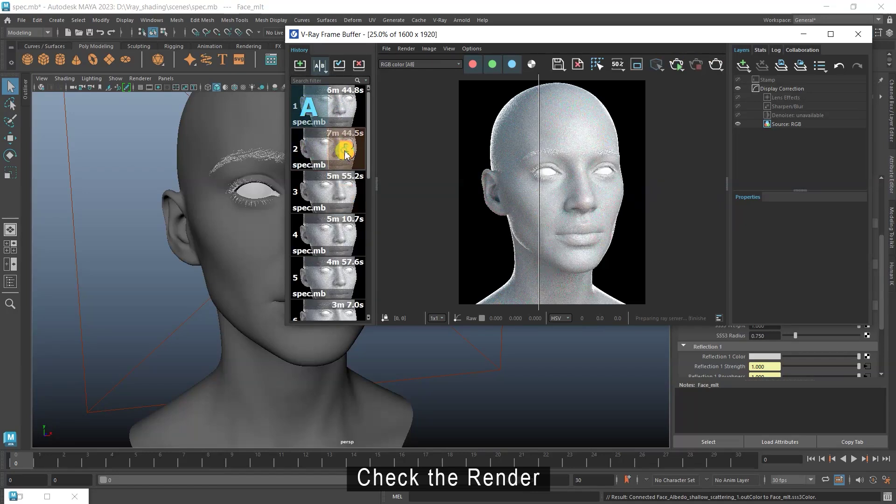
{"action": "left_click", "coordinate": [831, 33]}
{"action": "left_click", "coordinate": [135, 34]}
{"action": "left_click", "coordinate": [136, 56]}
{"action": "double_click", "coordinate": [399, 311]}
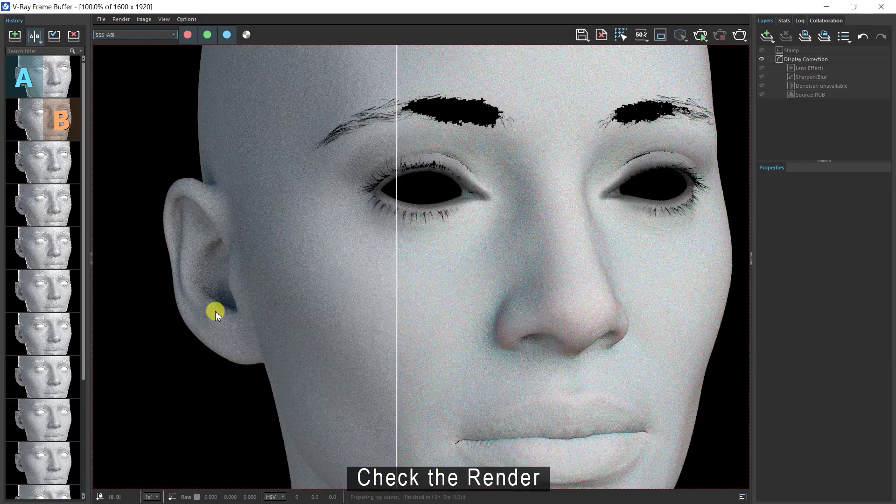
{"action": "left_click_drag", "start_coordinate": [397, 230], "coordinate": [99, 282]}
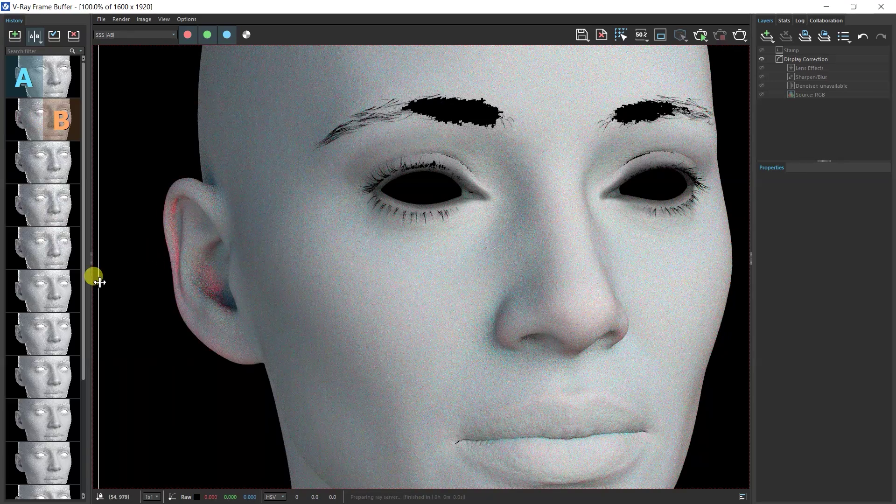
{"action": "scroll", "coordinate": [136, 272], "scroll_direction": "down", "scroll_amount": 1}
{"action": "left_click", "coordinate": [130, 33]}
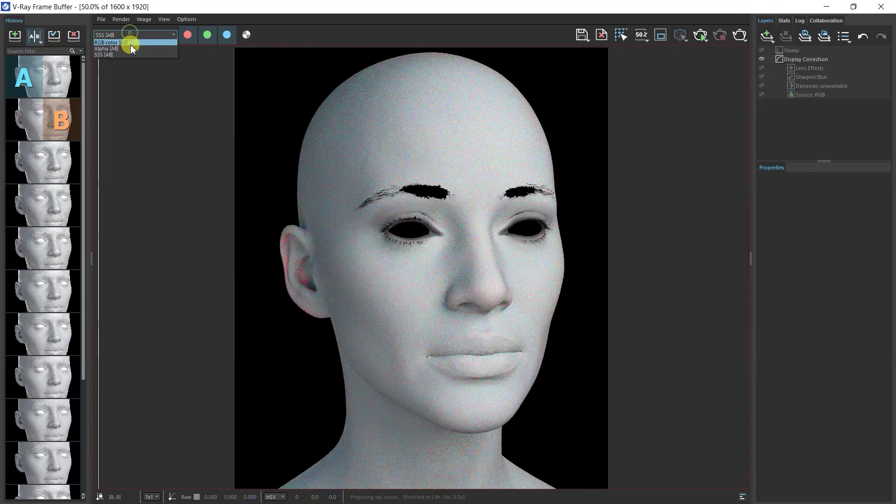
{"action": "left_click", "coordinate": [127, 43]}
{"action": "left_click", "coordinate": [36, 37]}
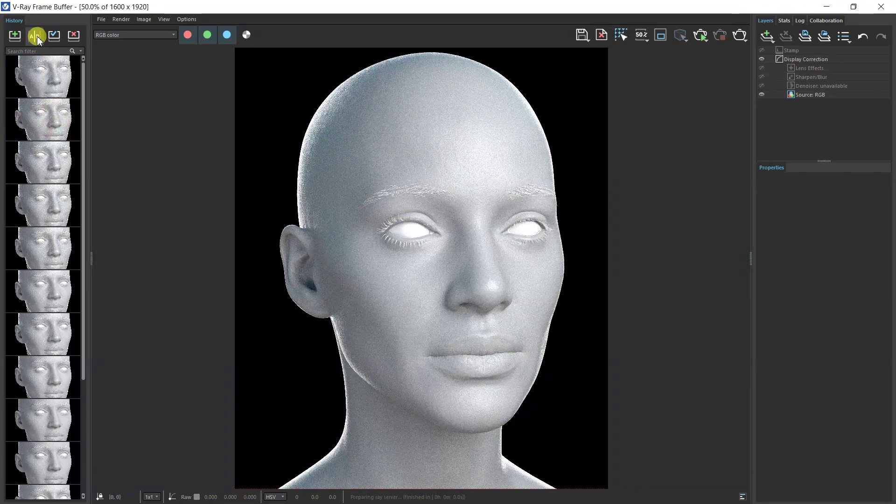
- Back in the Face_mlt attributes, set both the SSS1 Weight and the SSS2 Weight to 1
{"action": "left_click", "coordinate": [826, 6]}
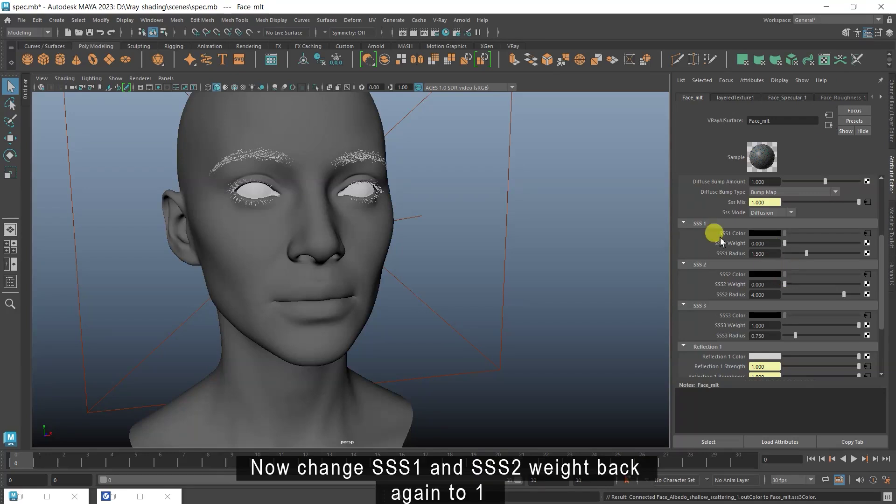
{"action": "left_click_drag", "start_coordinate": [789, 251], "coordinate": [870, 250]}
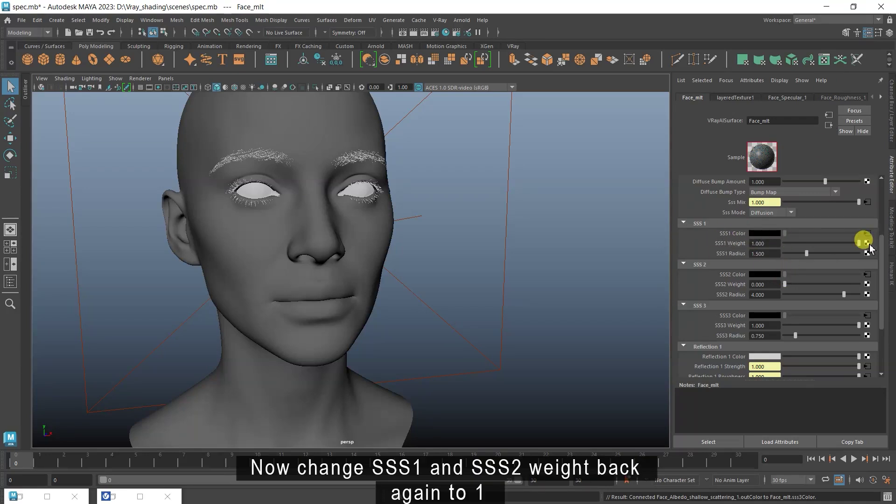
{"action": "left_click_drag", "start_coordinate": [784, 285], "coordinate": [869, 284]}
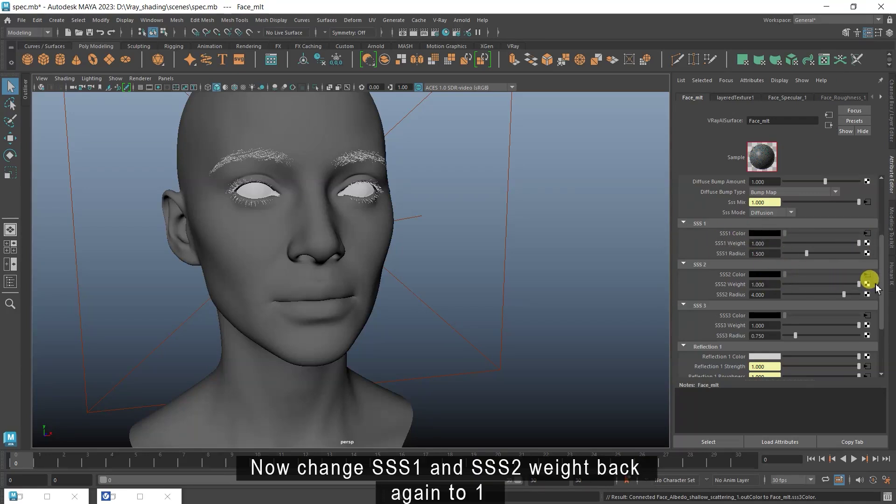
- Render the face with all three SSS layers active and save the result to the frame buffer history
{"action": "left_click", "coordinate": [125, 496]}
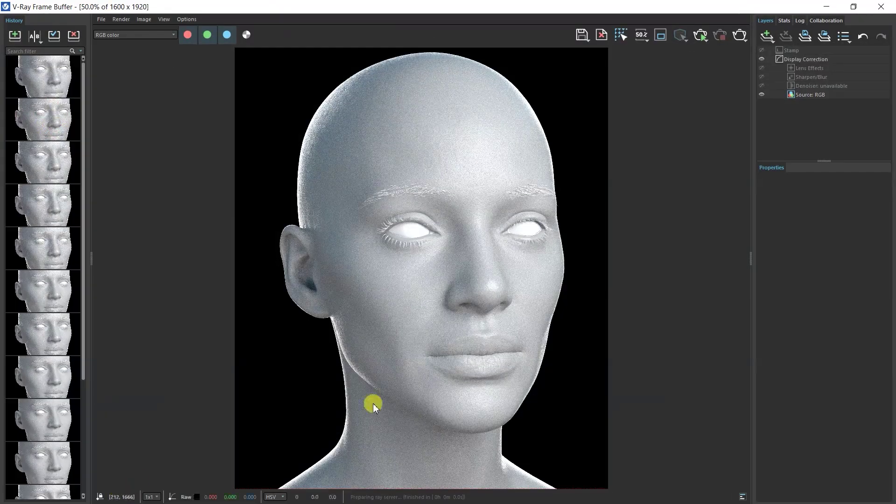
{"action": "left_click", "coordinate": [700, 34]}
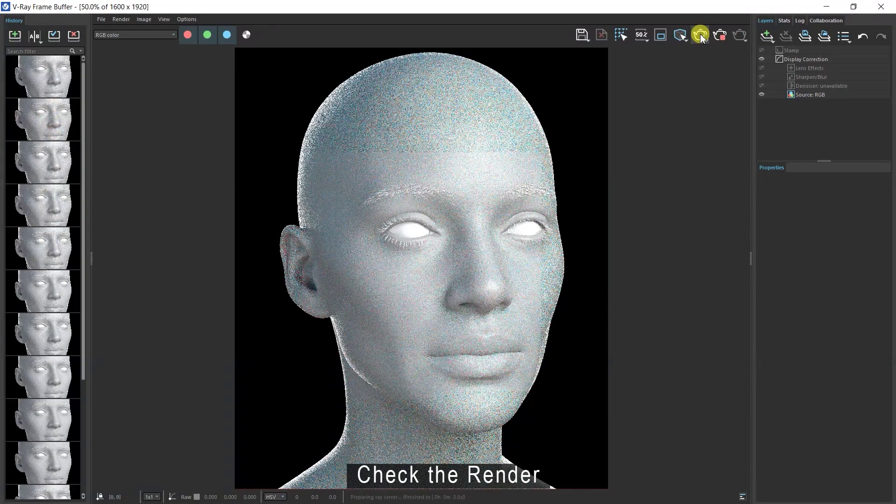
{"action": "left_click", "coordinate": [720, 35]}
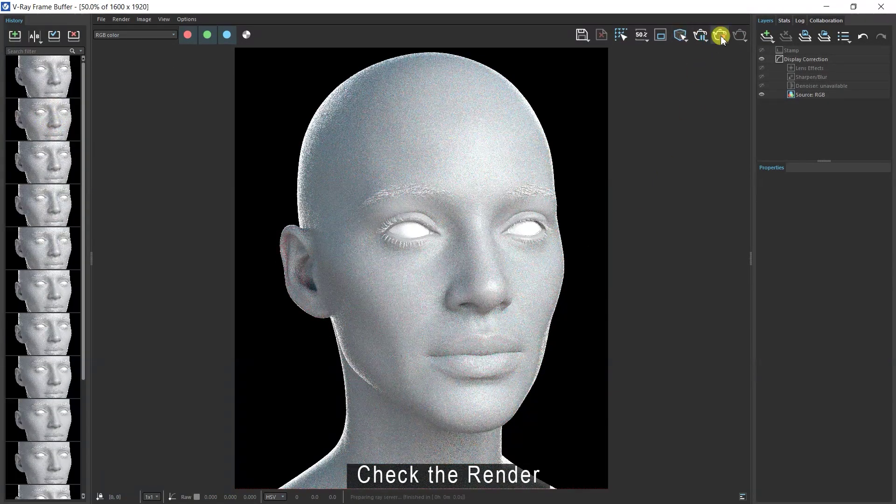
{"action": "left_click", "coordinate": [14, 35]}
- Compare the combined SSS render with the shallow scattering render in an enlarged A/B view of the SSS channel, examining the ear and face
{"action": "left_click", "coordinate": [35, 36]}
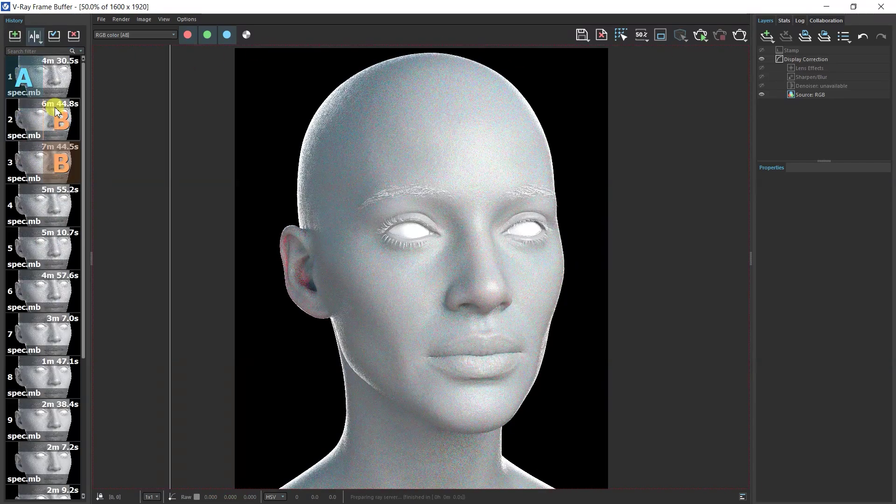
{"action": "left_click", "coordinate": [133, 35]}
{"action": "left_click", "coordinate": [135, 53]}
{"action": "scroll", "coordinate": [346, 232], "scroll_direction": "up", "scroll_amount": 2}
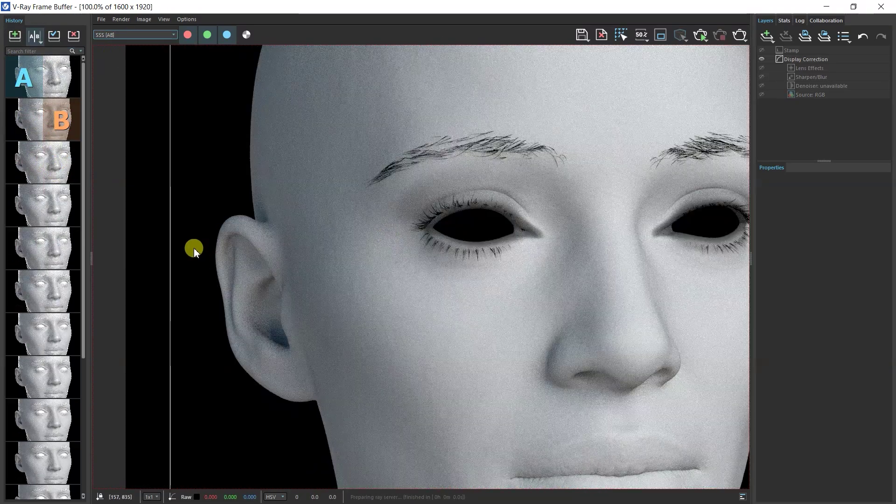
{"action": "left_click_drag", "start_coordinate": [171, 249], "coordinate": [734, 292]}
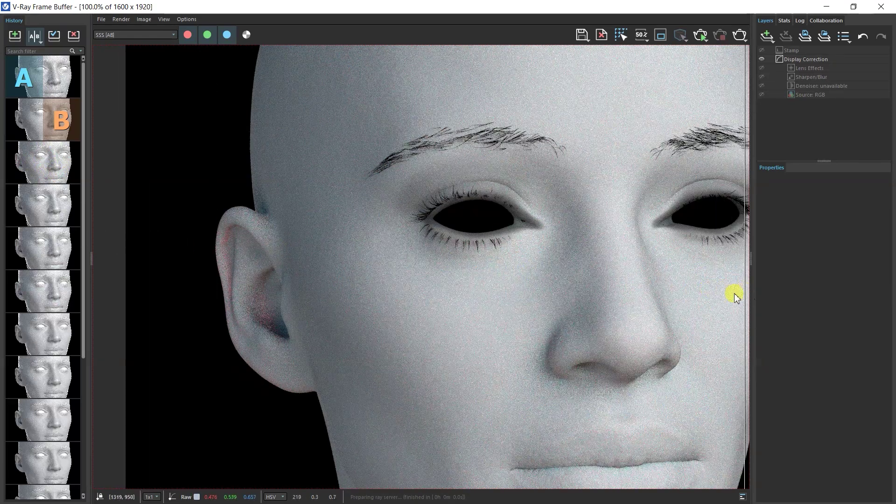
{"action": "left_click", "coordinate": [152, 35]}
{"action": "left_click", "coordinate": [152, 43]}
{"action": "scroll", "coordinate": [341, 207], "scroll_direction": "down", "scroll_amount": 2}
{"action": "left_click", "coordinate": [35, 36]}
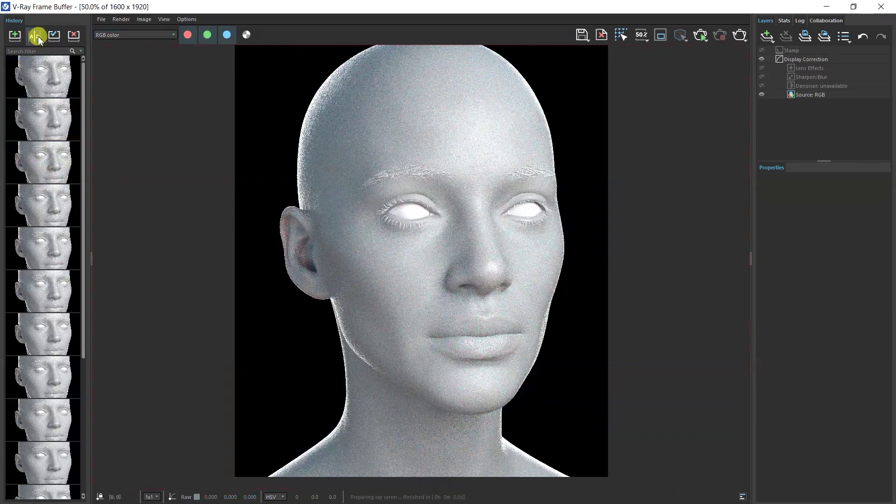
- Back in the Hypershade, connect the Face_Albedo.jpg texture to the Diffuse color of Face_mlt
{"action": "left_click", "coordinate": [827, 6]}
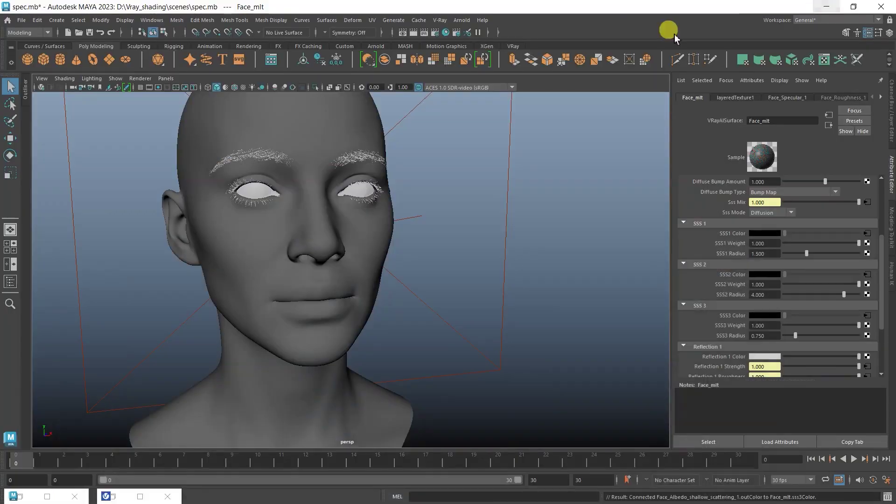
{"action": "left_click", "coordinate": [23, 489]}
{"action": "scroll", "coordinate": [693, 381], "scroll_direction": "up", "scroll_amount": 3}
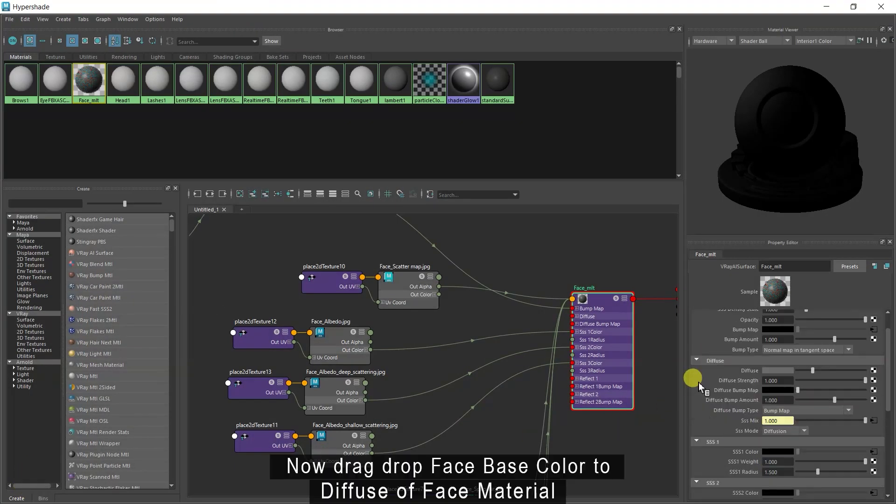
{"action": "left_click_drag", "start_coordinate": [700, 385], "coordinate": [745, 371]}
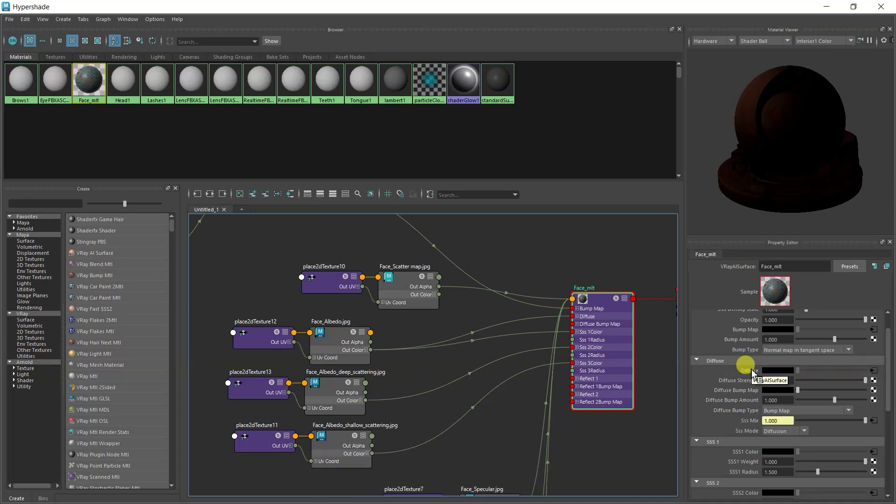
- Render the face in the V-Ray Frame Buffer to check the skin with the albedo map in the Diffuse color
{"action": "left_click", "coordinate": [826, 7]}
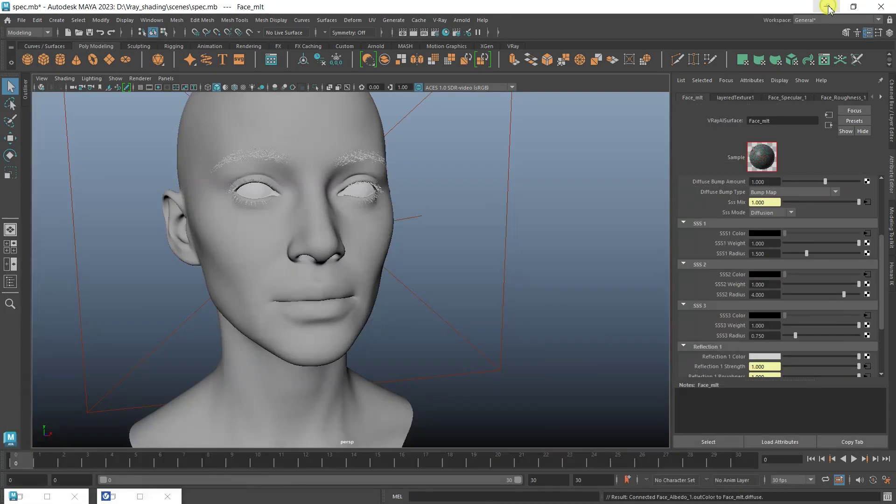
{"action": "left_click", "coordinate": [119, 501]}
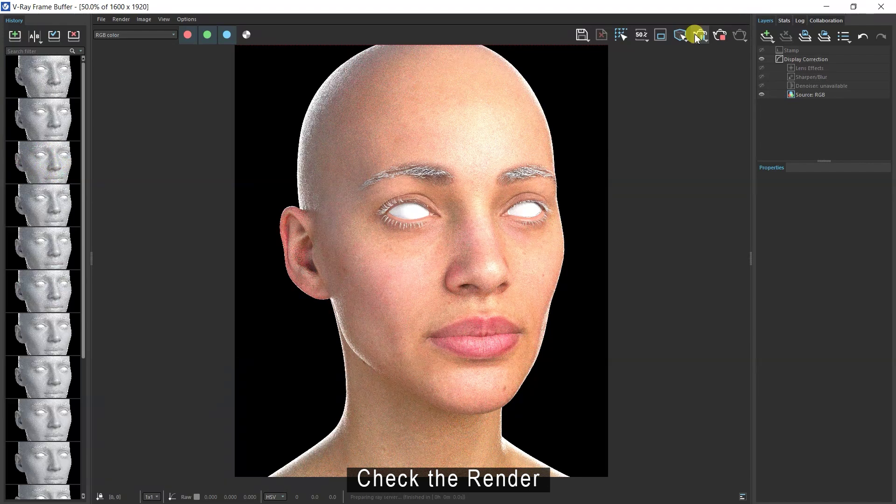
{"action": "left_click", "coordinate": [826, 8]}
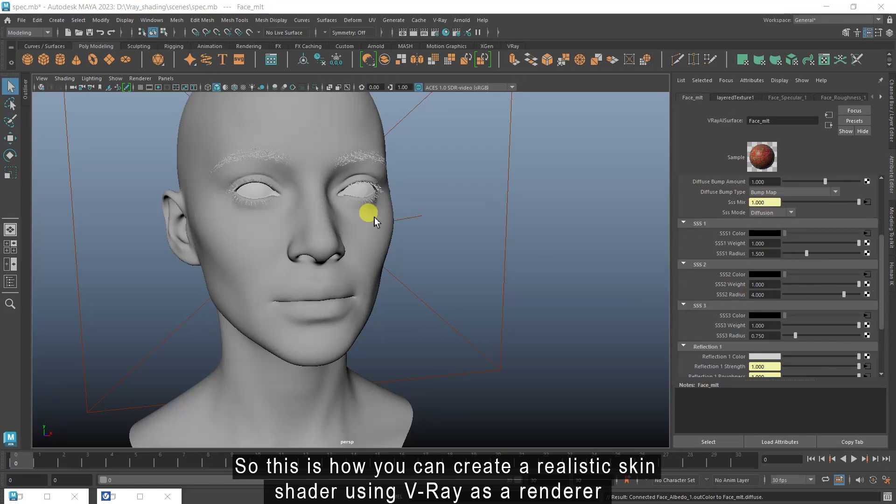
- Select the eye wet mesh along the eyelids in the viewport and assign a new VRay Mtl material to it
{"action": "scroll", "coordinate": [374, 217], "scroll_direction": "up", "scroll_amount": 6}
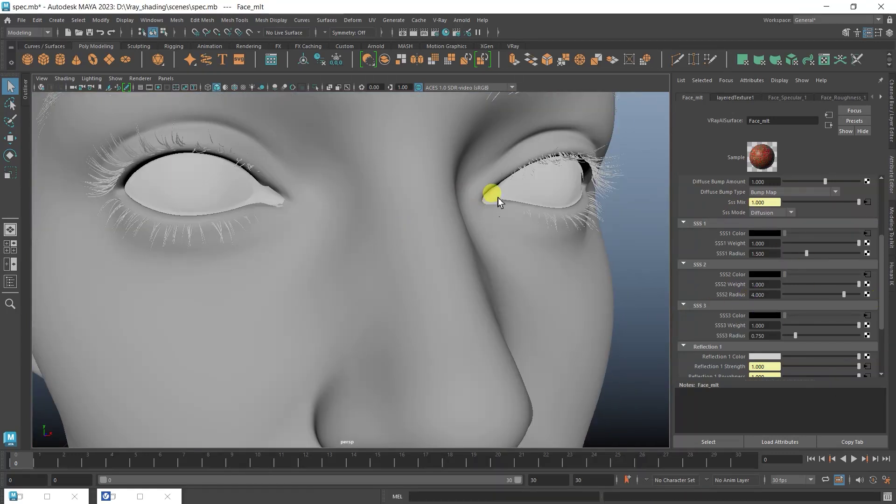
{"action": "left_click", "coordinate": [498, 197]}
{"action": "right_click", "coordinate": [269, 197]}
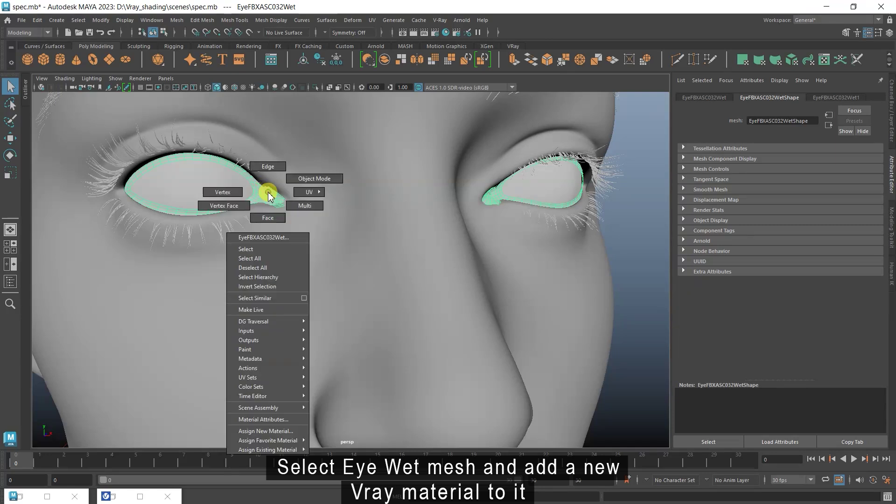
{"action": "left_click", "coordinate": [265, 431]}
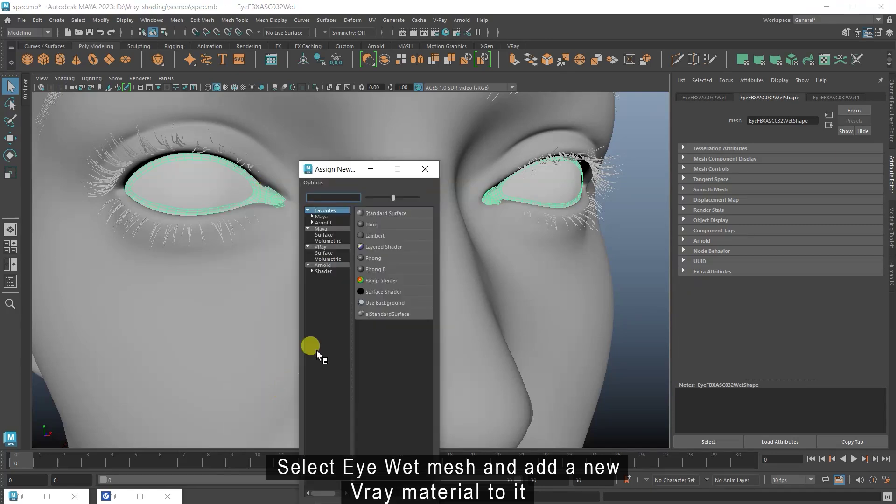
{"action": "left_click", "coordinate": [329, 246]}
{"action": "left_click", "coordinate": [376, 336]}
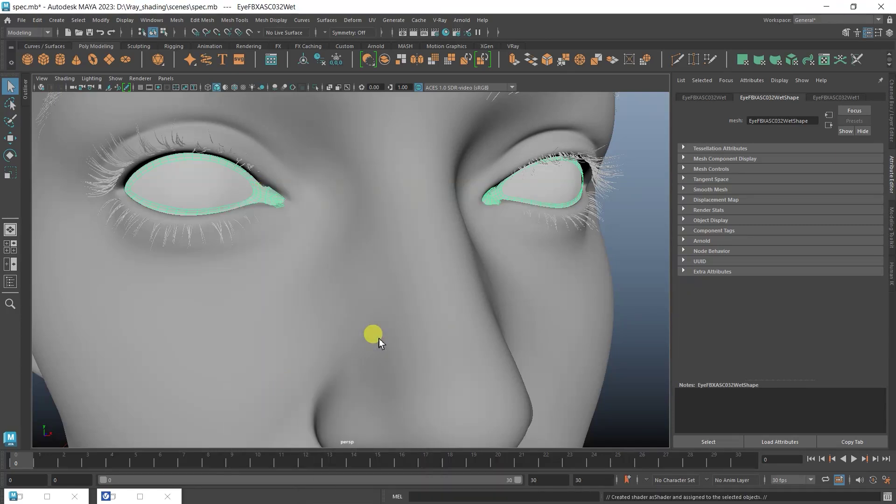
- Rename the eye wet mesh's new material as Eye_wet_mlt and set its Diffuse Color to black
{"action": "left_click", "coordinate": [822, 97]}
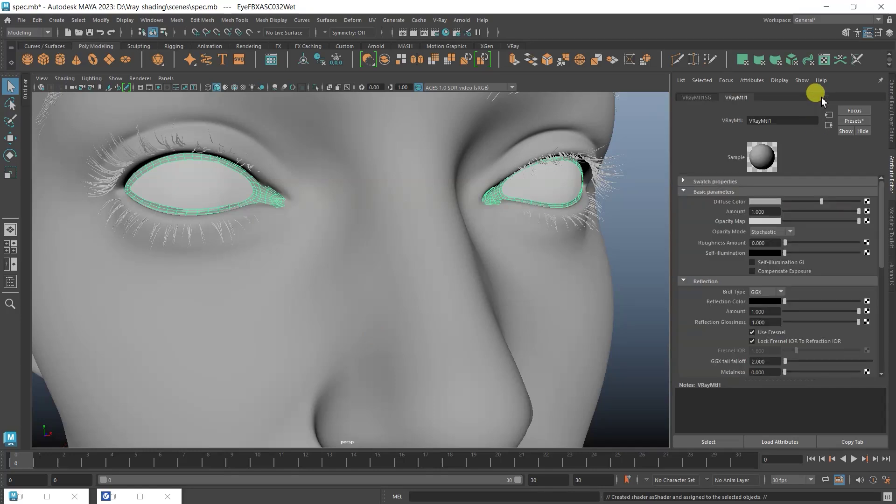
{"action": "double_click", "coordinate": [784, 120]}
{"action": "type", "text": "Eye_wet_mlt"}
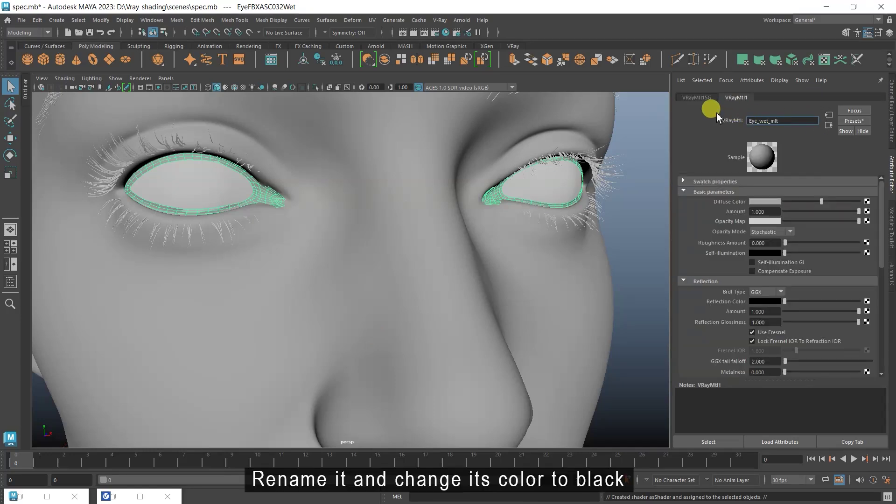
{"action": "key", "text": "Return"}
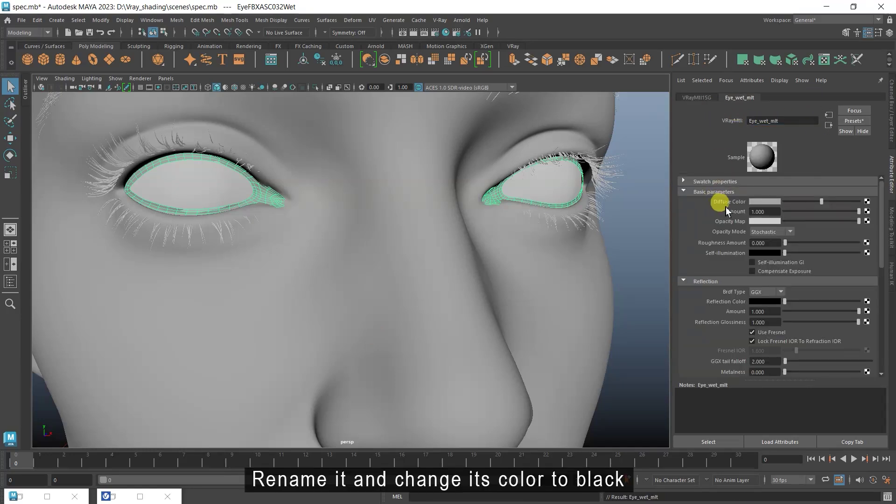
{"action": "left_click_drag", "start_coordinate": [822, 201], "coordinate": [785, 201]}
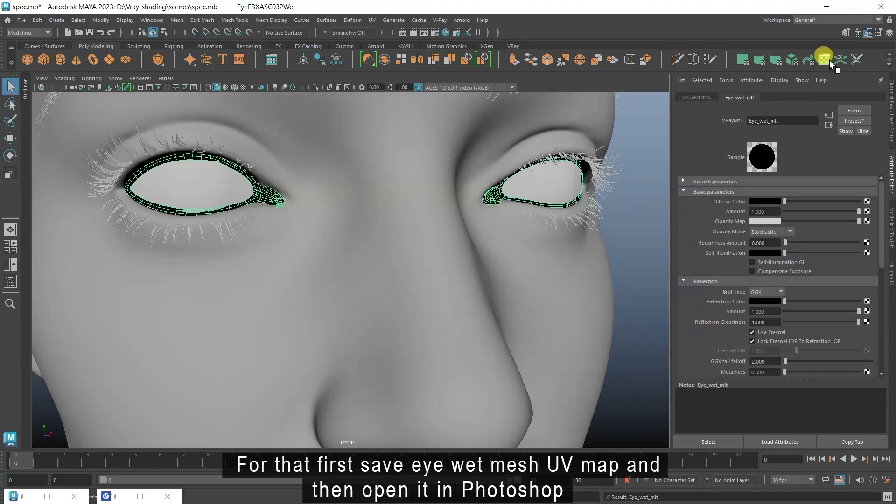
- Export a UV snapshot of the eye wet mesh in PNG format from the UV Editor
{"action": "left_click", "coordinate": [824, 59]}
{"action": "left_click", "coordinate": [349, 123]}
{"action": "scroll", "coordinate": [414, 235], "scroll_direction": "down", "scroll_amount": 4}
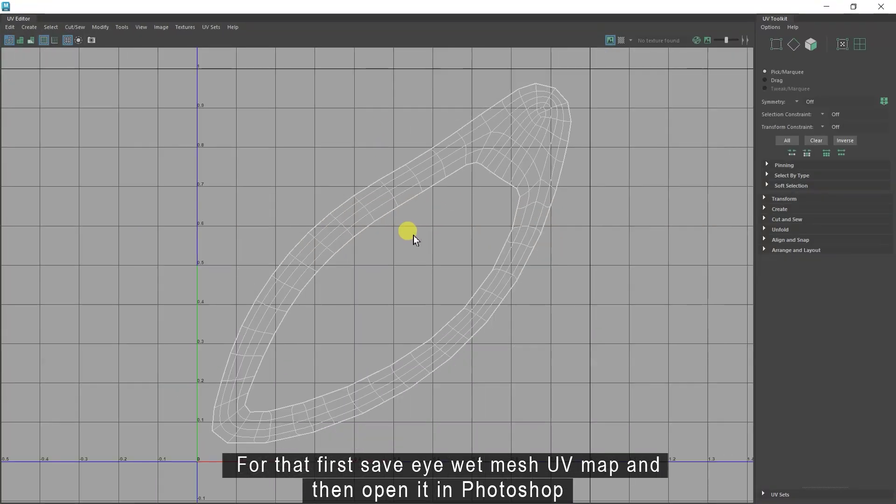
{"action": "left_click", "coordinate": [161, 27]}
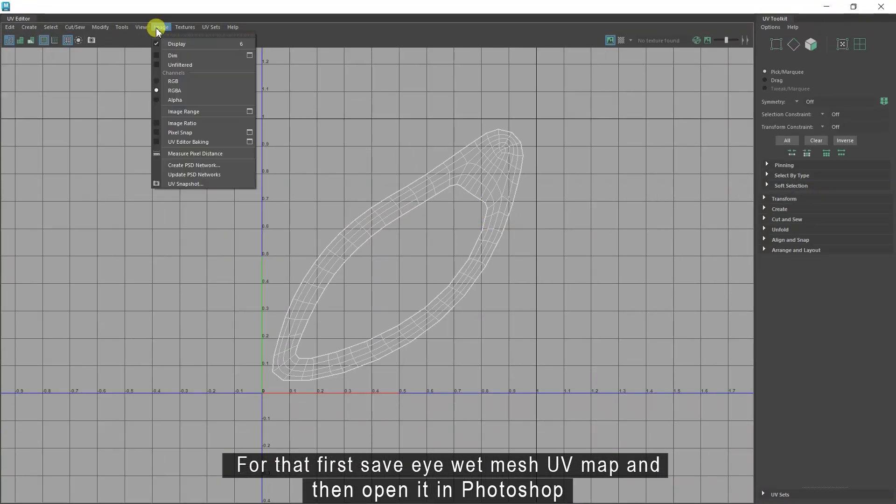
{"action": "left_click", "coordinate": [177, 183]}
{"action": "left_click", "coordinate": [432, 206]}
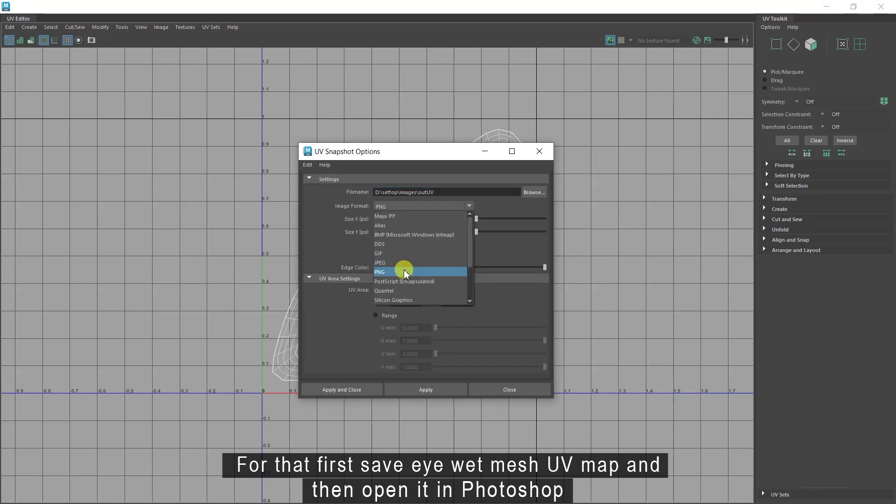
{"action": "left_click", "coordinate": [401, 268]}
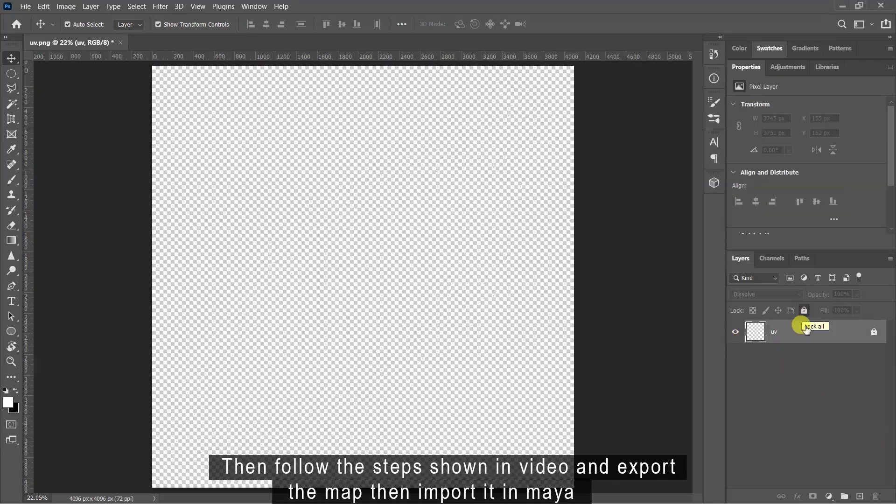
- In Photoshop, add a black-filled layer beneath the uv layer of uv.png, with a new empty layer between the two
{"action": "left_click", "coordinate": [860, 496]}
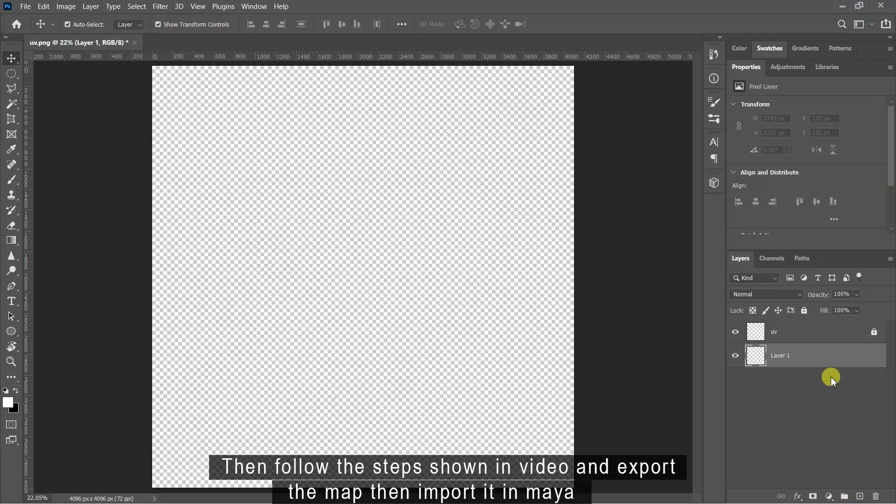
{"action": "key", "text": "ctrl+BackSpace"}
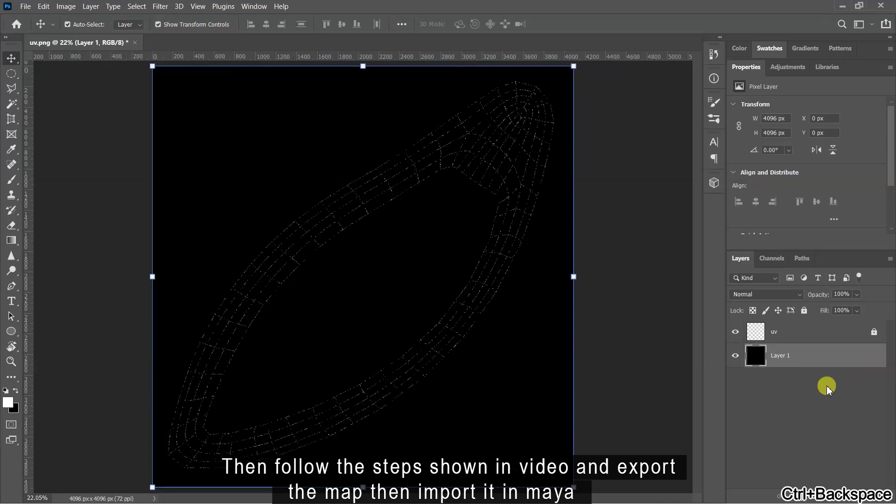
{"action": "left_click", "coordinate": [860, 496]}
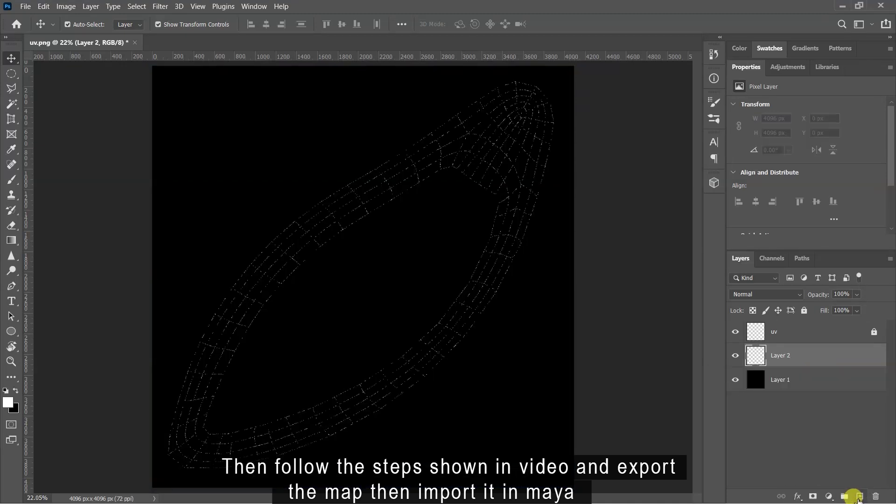
- Paint soft white brush strokes of size 200 around the eye wet UV ring on the empty layer, filling the inner corner
{"action": "left_click", "coordinate": [11, 180]}
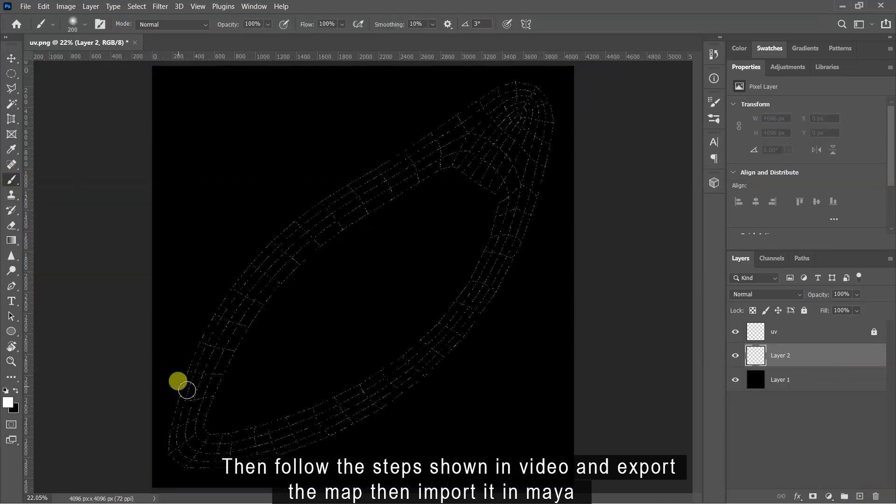
{"action": "left_click", "coordinate": [188, 418]}
{"action": "mouse_move", "coordinate": [196, 381]}
{"action": "left_mouse_down"}
{"action": "mouse_move", "coordinate": [262, 275]}
{"action": "mouse_move", "coordinate": [469, 134]}
{"action": "left_mouse_up"}
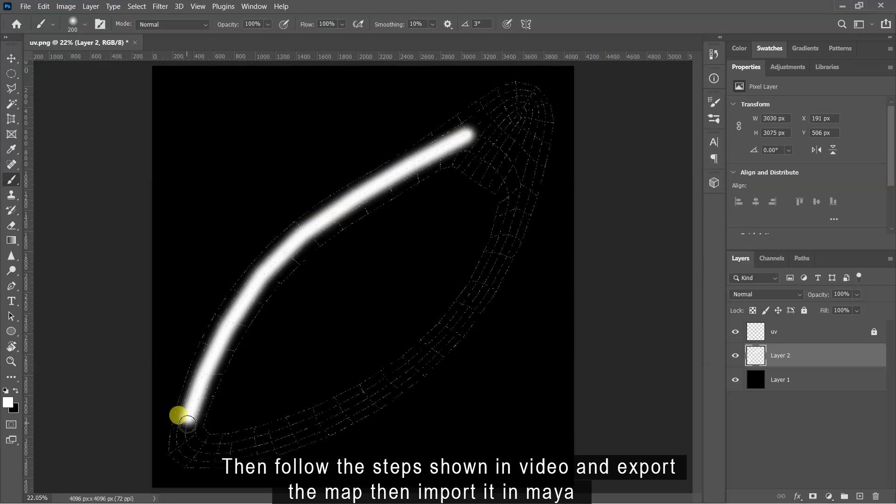
{"action": "mouse_move", "coordinate": [184, 422]}
{"action": "left_mouse_down"}
{"action": "mouse_move", "coordinate": [259, 448]}
{"action": "mouse_move", "coordinate": [443, 330]}
{"action": "mouse_move", "coordinate": [516, 192]}
{"action": "mouse_move", "coordinate": [481, 124]}
{"action": "mouse_move", "coordinate": [457, 148]}
{"action": "mouse_move", "coordinate": [516, 140]}
{"action": "mouse_move", "coordinate": [520, 102]}
{"action": "mouse_move", "coordinate": [506, 152]}
{"action": "mouse_move", "coordinate": [484, 134]}
{"action": "left_mouse_up"}
- Hide the uv wireframe layer and export the painted map as Eye_Wet.jpg
{"action": "left_click", "coordinate": [735, 332]}
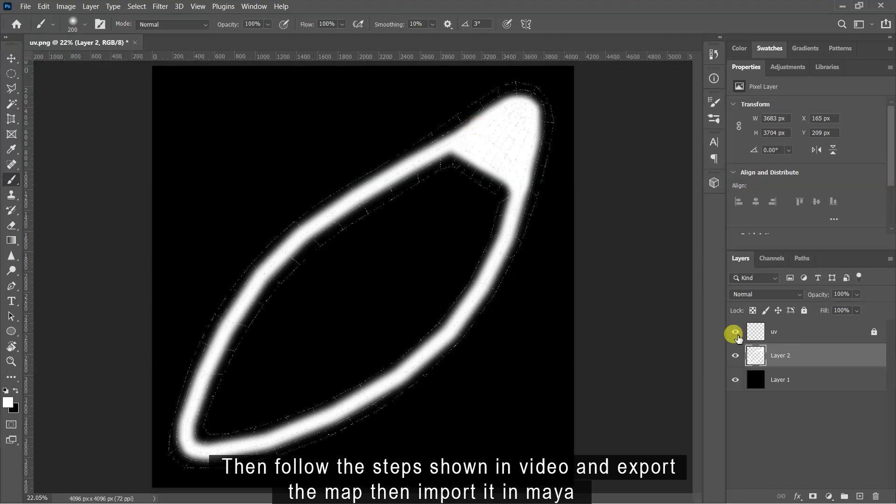
{"action": "left_click", "coordinate": [25, 8]}
{"action": "mouse_move", "coordinate": [93, 168]}
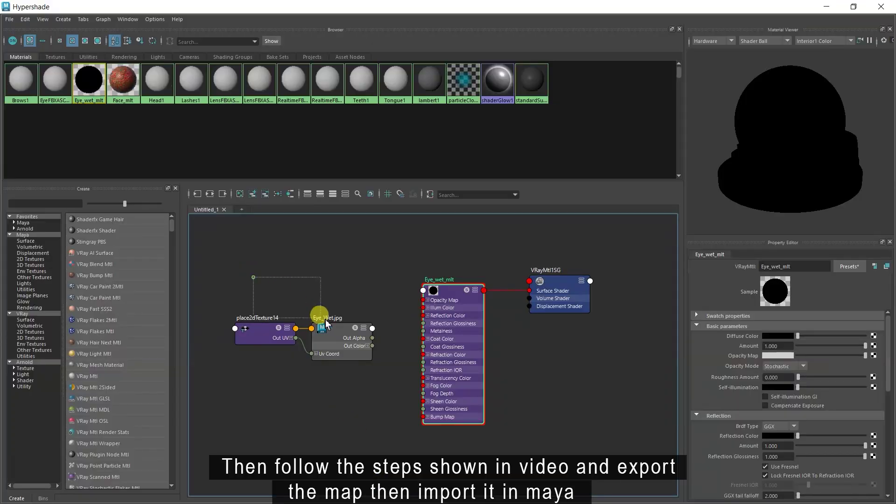
- In Maya's Hypershade, set the Eye_Wet.jpg texture's color space to Raw and enable Alpha is Luminance
{"action": "left_click", "coordinate": [344, 354]}
{"action": "left_click", "coordinate": [335, 325]}
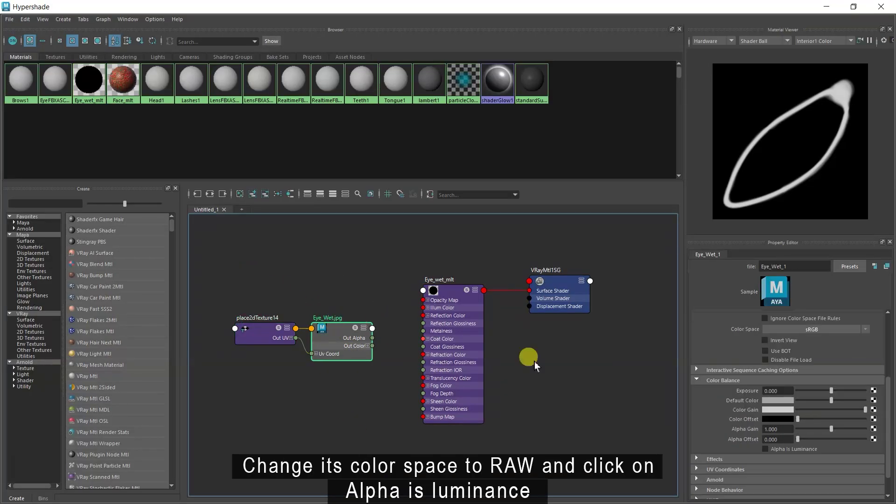
{"action": "left_click", "coordinate": [867, 329]}
{"action": "mouse_move", "coordinate": [837, 351]}
{"action": "left_click", "coordinate": [802, 344]}
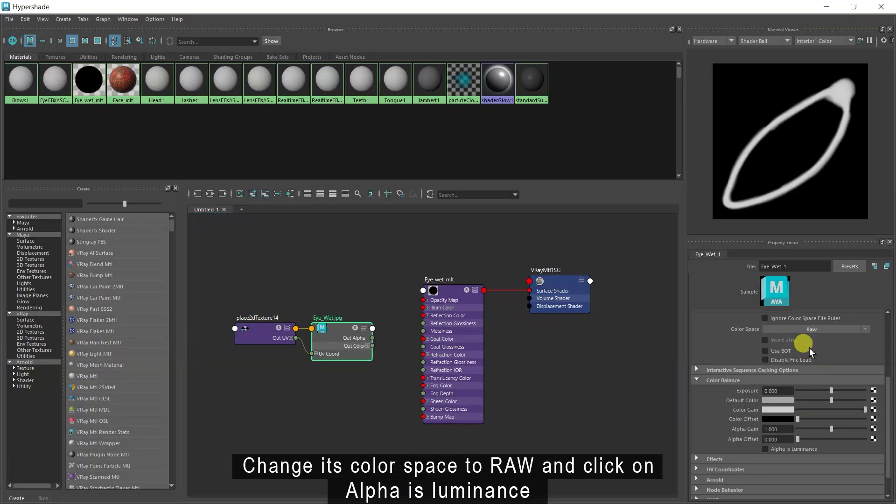
{"action": "left_click", "coordinate": [764, 449]}
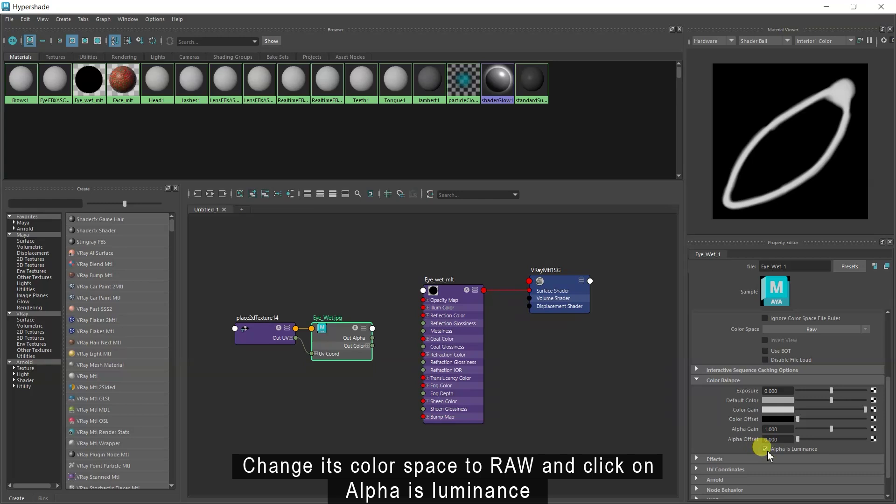
- Connect the Eye_Wet.jpg texture to the Opacity Map of Eye_wet_mlt
{"action": "left_click", "coordinate": [445, 286]}
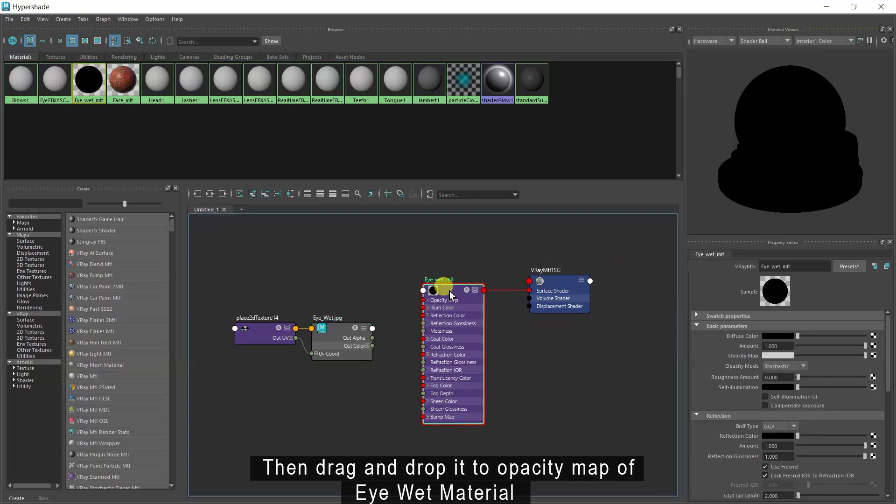
{"action": "middle_click_drag", "start_coordinate": [327, 320], "coordinate": [747, 355]}
- Set the Reflection Color of Eye_wet_mlt to white and its Reflection Glossiness to 0.98
{"action": "scroll", "coordinate": [728, 354], "scroll_direction": "down", "scroll_amount": 2}
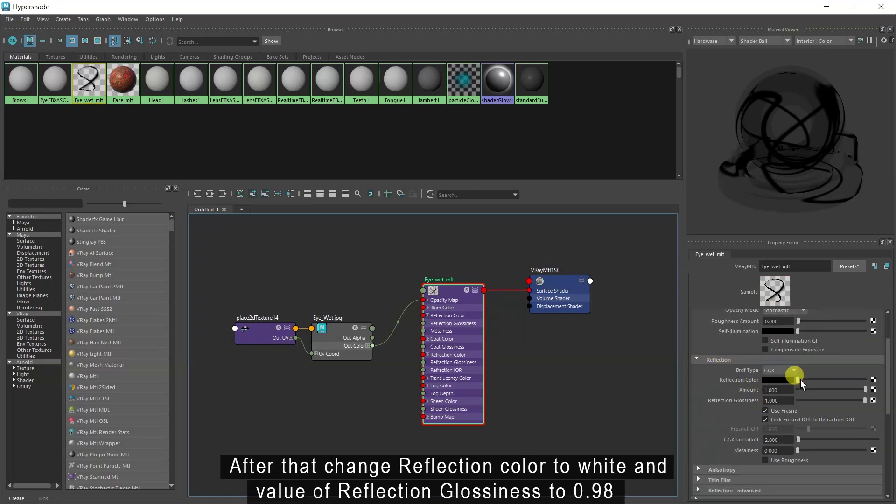
{"action": "left_click_drag", "start_coordinate": [798, 379], "coordinate": [882, 386]}
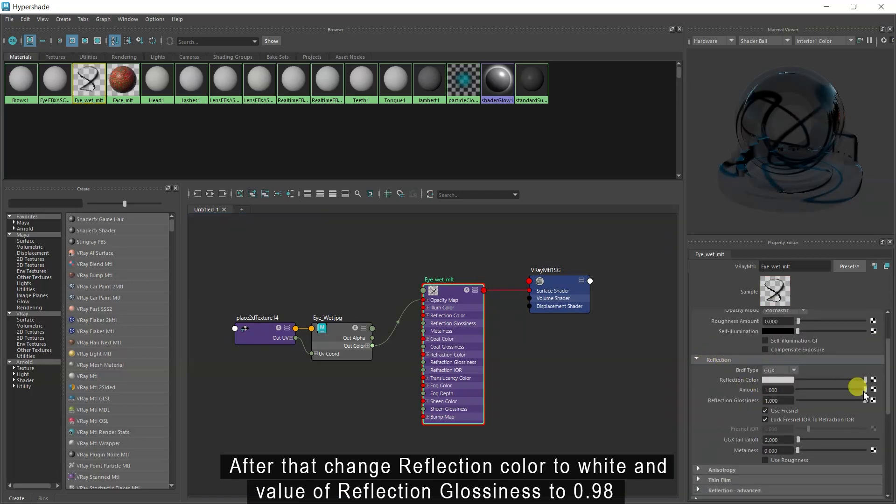
{"action": "left_click_drag", "start_coordinate": [776, 400], "coordinate": [731, 407]}
{"action": "type", "text": ".98"}
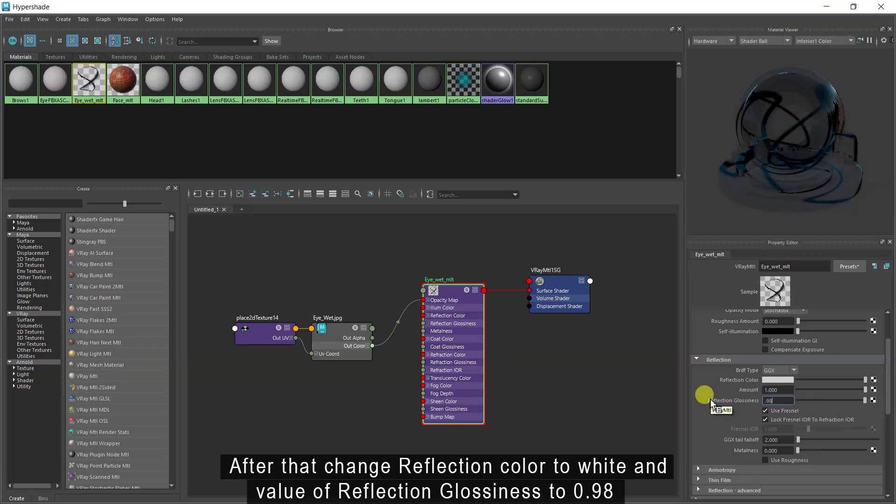
{"action": "key", "text": "Return"}
- Set the Refraction Color of Eye_wet_mlt to white and its Refraction IOR to 1.33
{"action": "scroll", "coordinate": [712, 405], "scroll_direction": "down", "scroll_amount": 5}
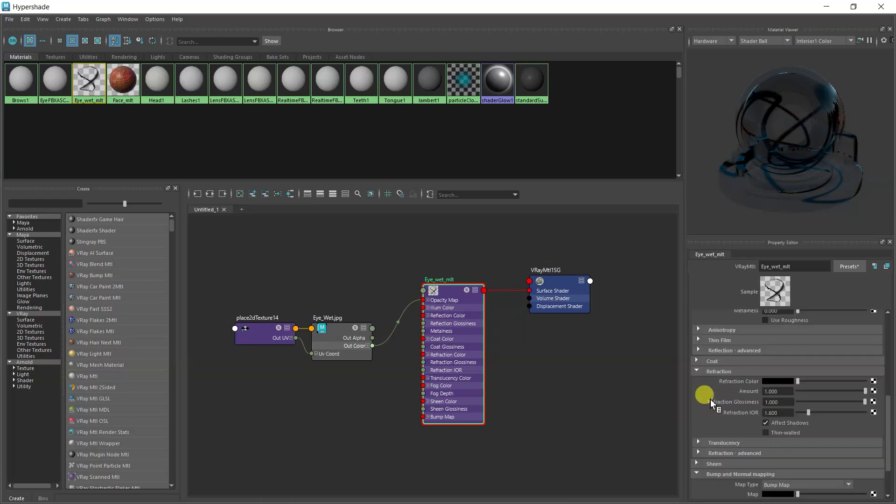
{"action": "left_click_drag", "start_coordinate": [797, 381], "coordinate": [889, 382]}
{"action": "left_click", "coordinate": [777, 413]}
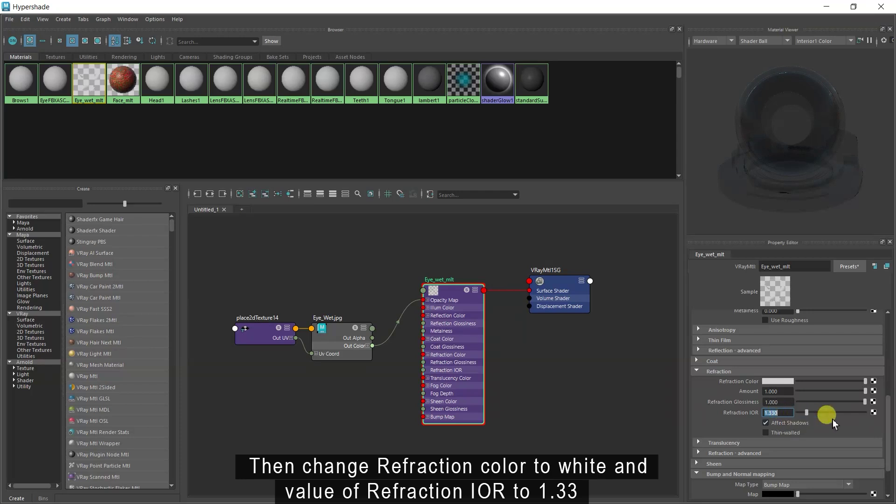
- Select the eyelash and eyebrow meshes in the viewport and assign a new VRay Hair Next Mtl material to them
{"action": "left_click", "coordinate": [832, 6]}
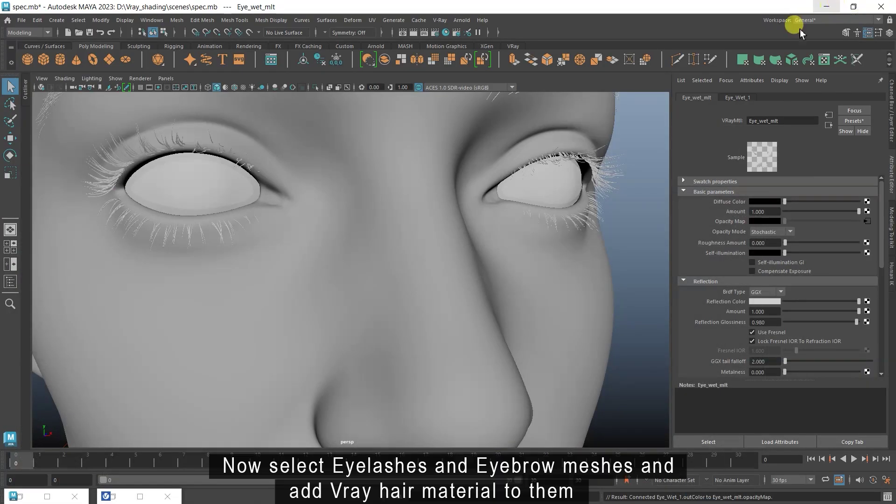
{"action": "left_click", "coordinate": [595, 170]}
{"action": "scroll", "coordinate": [615, 217], "scroll_direction": "down", "scroll_amount": 5}
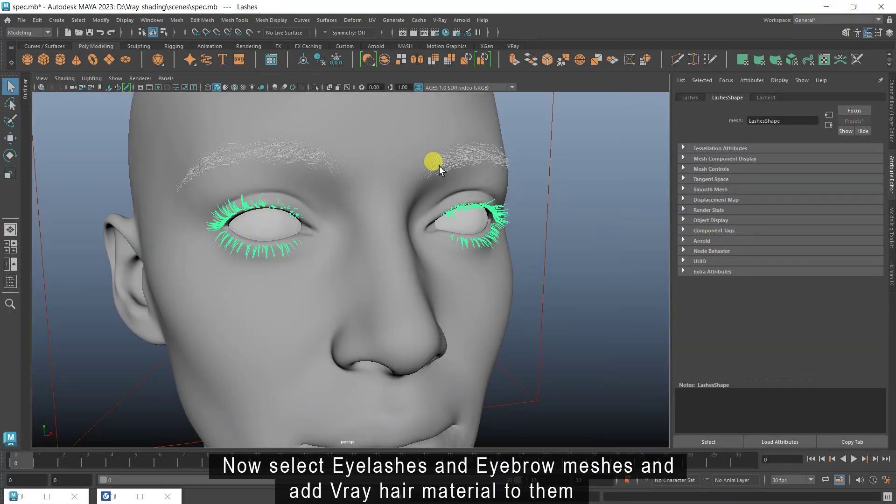
{"action": "left_click", "coordinate": [432, 160], "text": "shift"}
{"action": "right_click", "coordinate": [592, 185]}
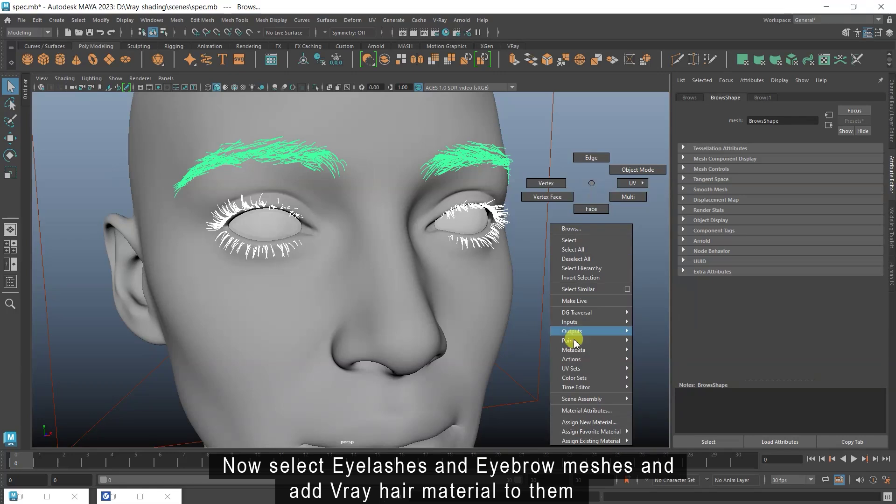
{"action": "left_click", "coordinate": [589, 422]}
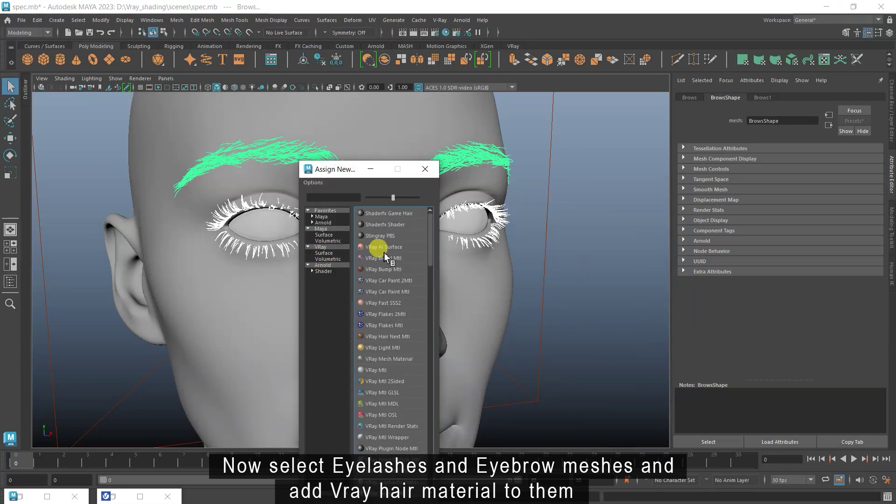
{"action": "left_click", "coordinate": [388, 336]}
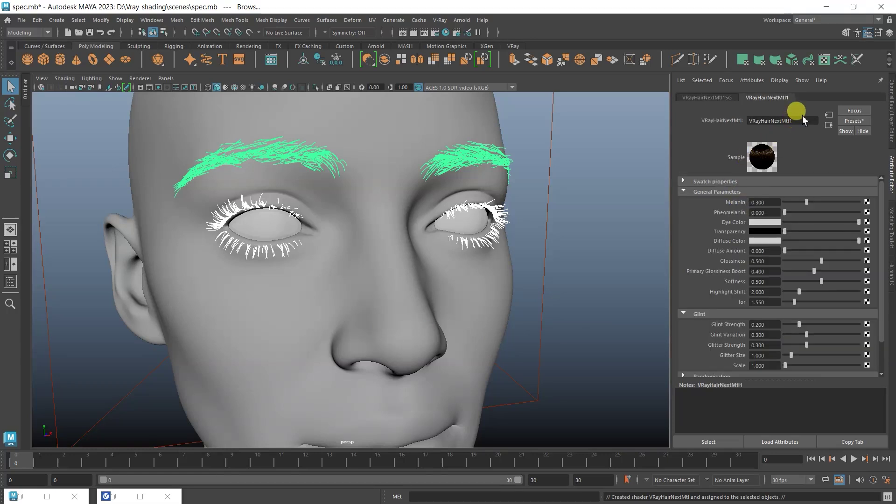
- Rename the new hair material as eyebrow_mlt and clear the mesh selection
{"action": "double_click", "coordinate": [796, 121]}
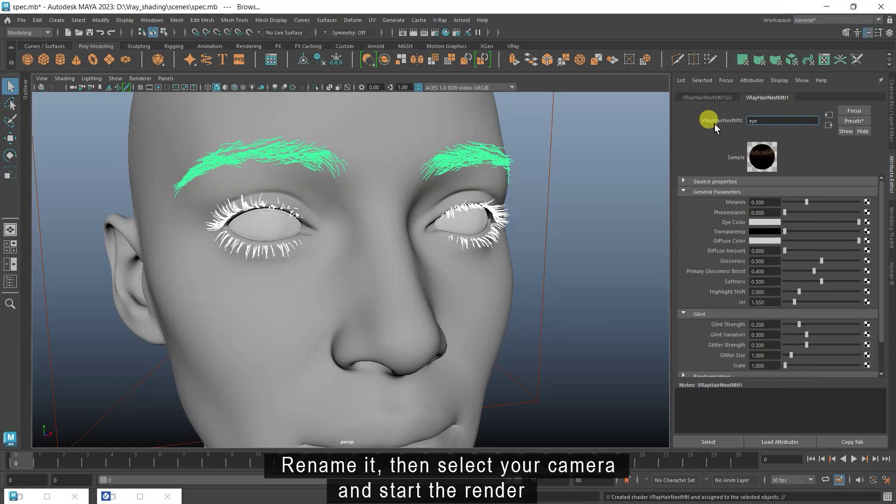
{"action": "type", "text": "eyebrow_mlt"}
{"action": "key", "text": "Return"}
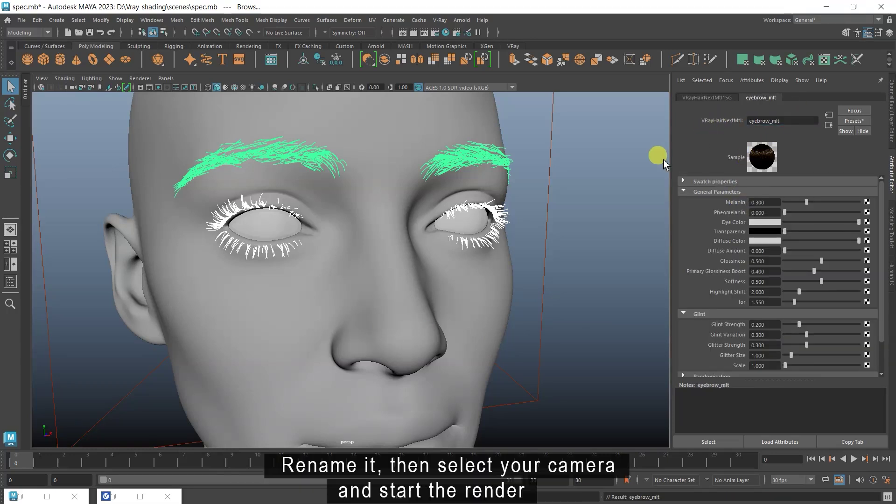
{"action": "left_click", "coordinate": [607, 206]}
{"action": "key", "text": "f"}
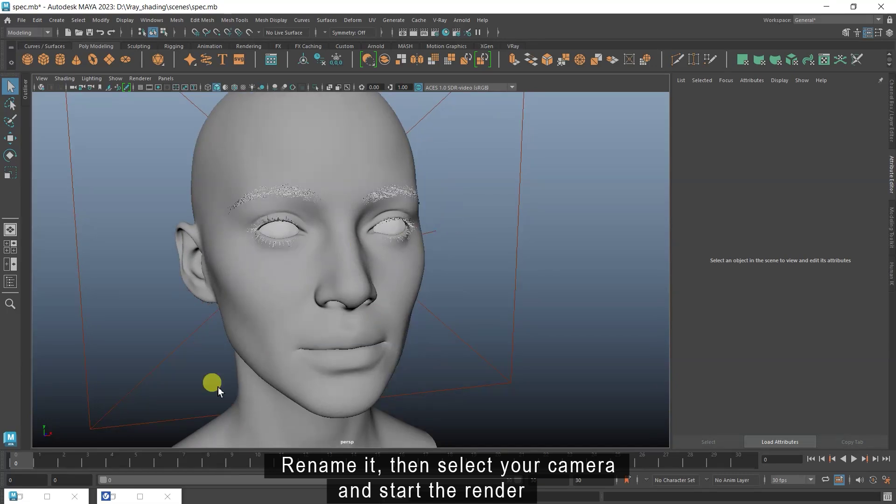